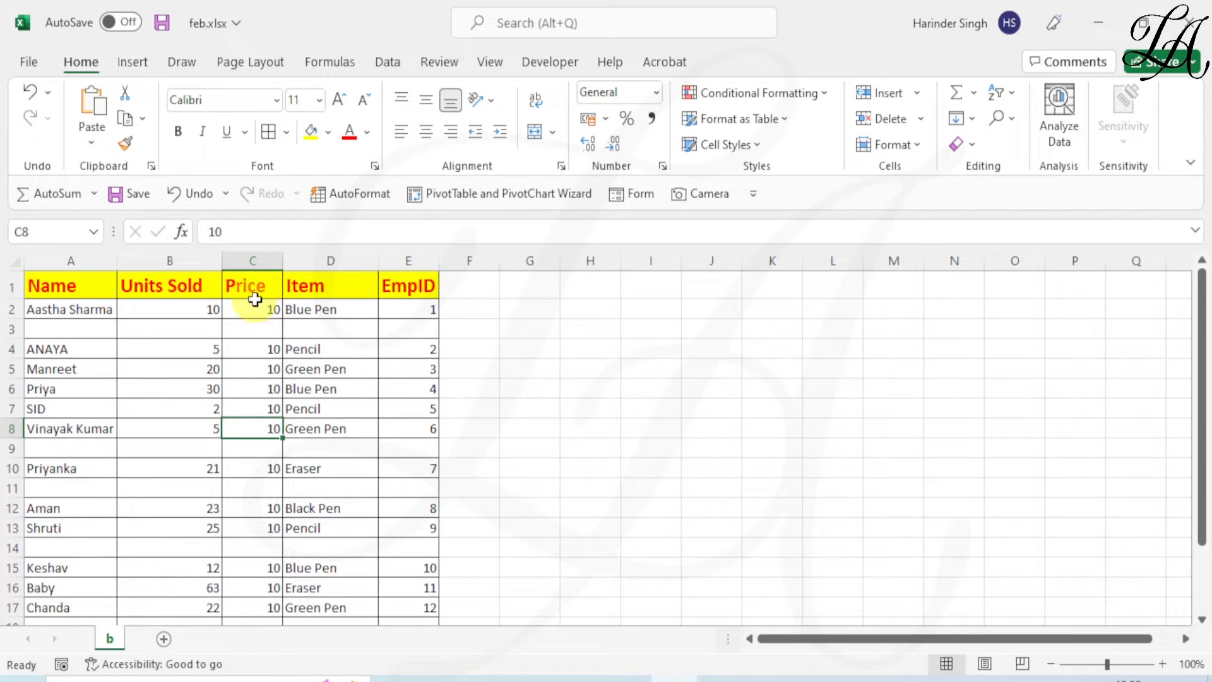
# Select the Price column from its header in C1 down to C8, the last filled cell before the blank row.
pyautogui.click(253, 294)
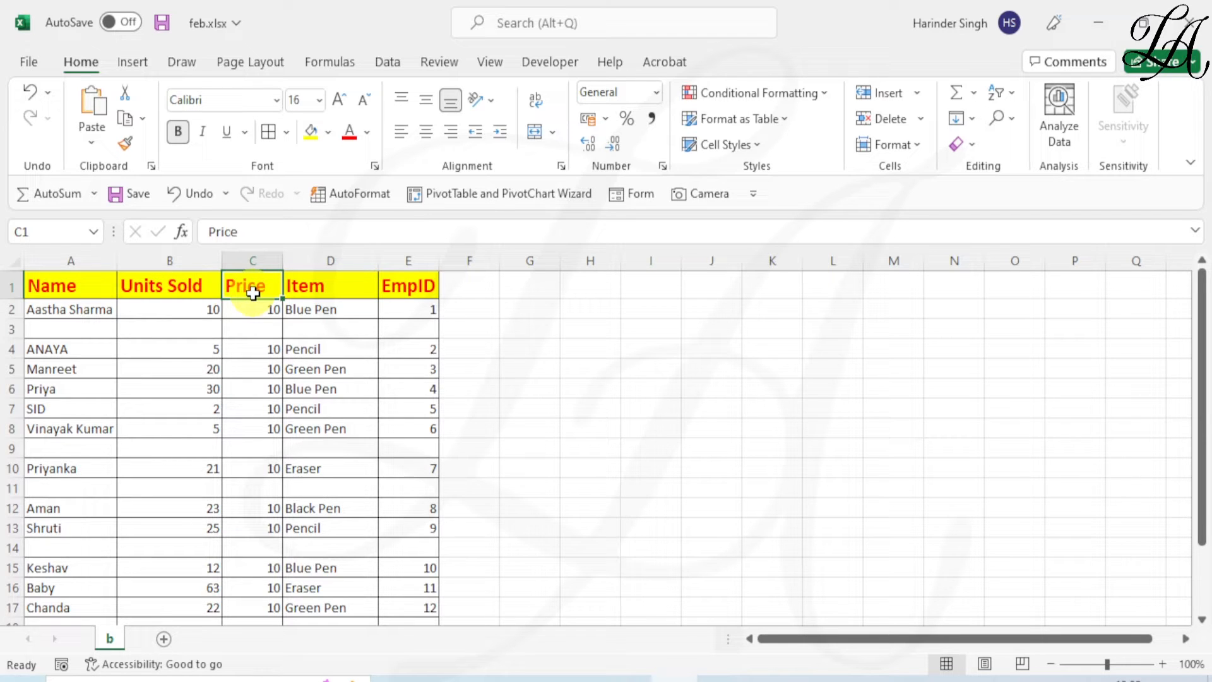
pyautogui.hotkey('shift', 'Down')
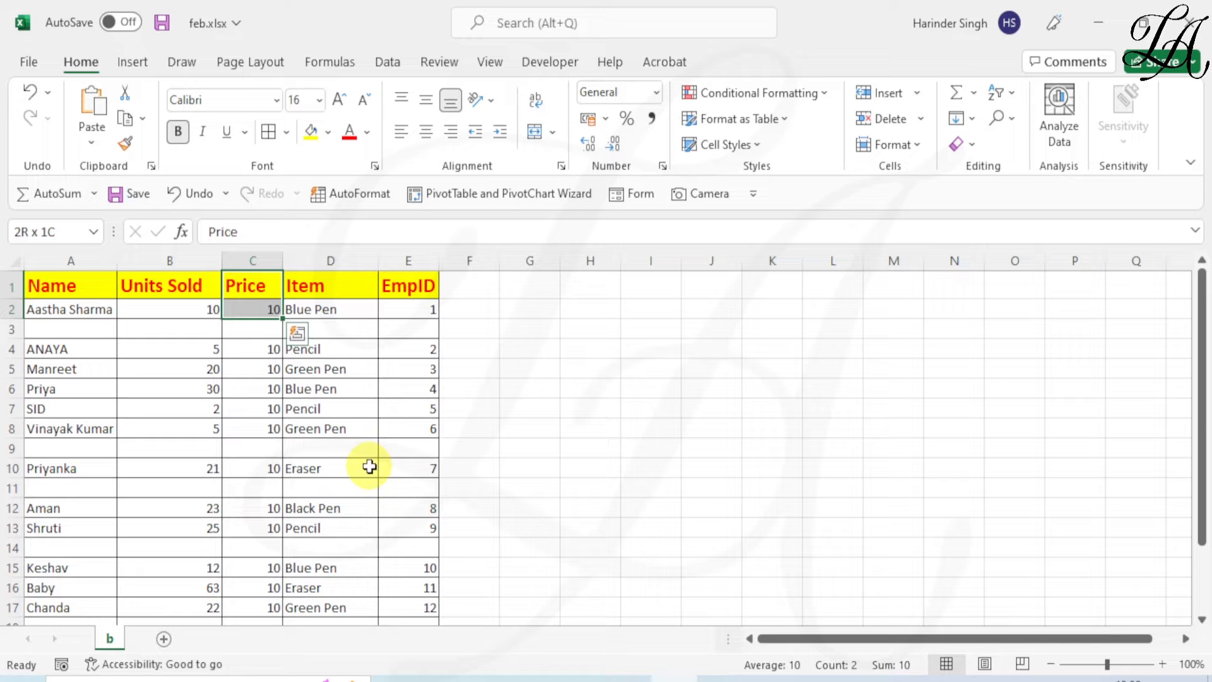
pyautogui.hotkey('shift', 'Down')
pyautogui.hotkey('shift', 'Down')
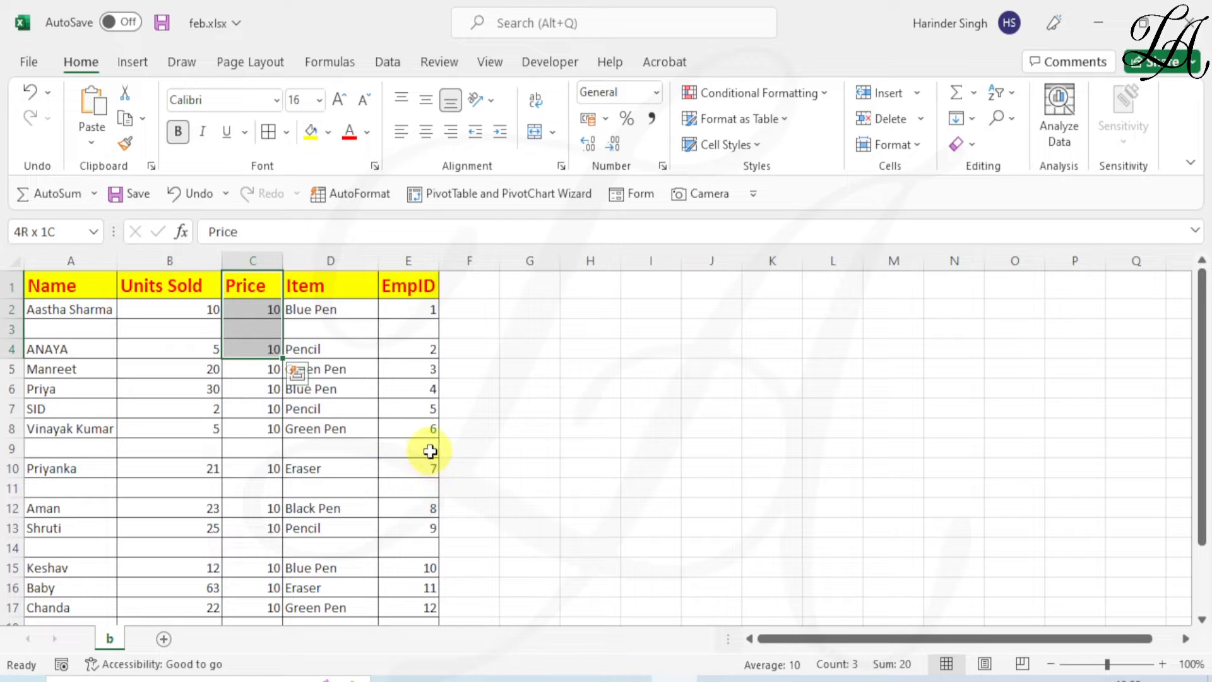
pyautogui.hotkey('ctrl', 'shift', 'Down')
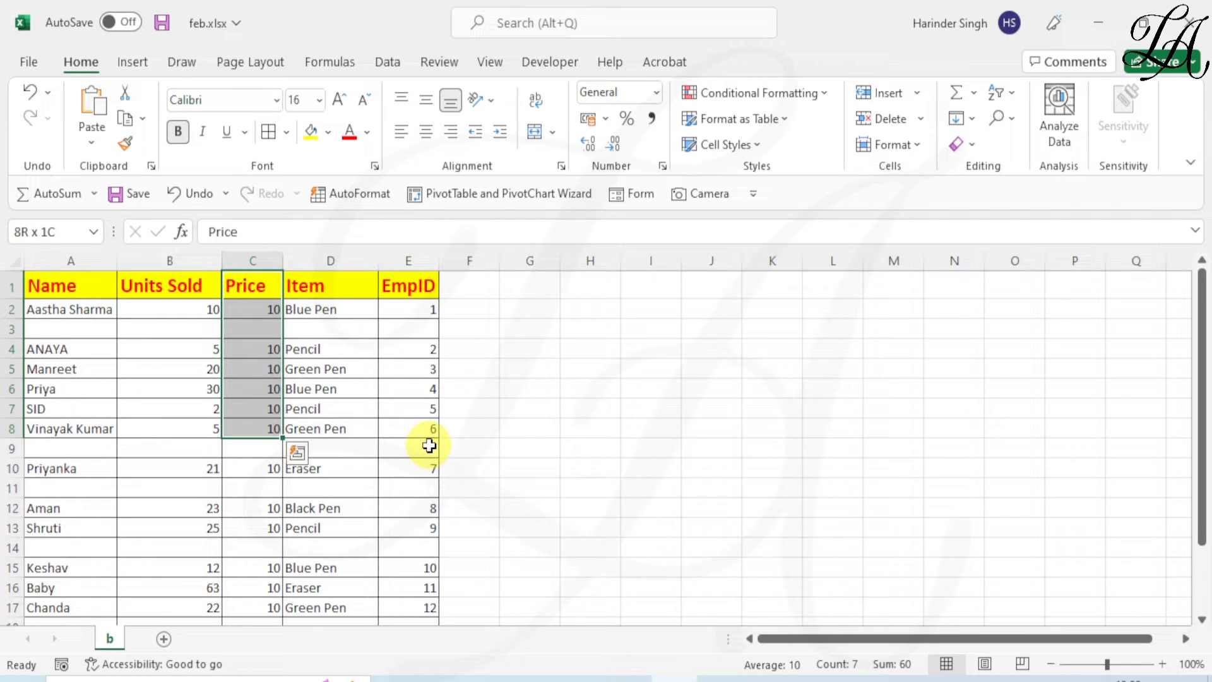
# Extend selections in the Item column to the next blank cell, first from D6 and again from the header in D1.
pyautogui.click(326, 382)
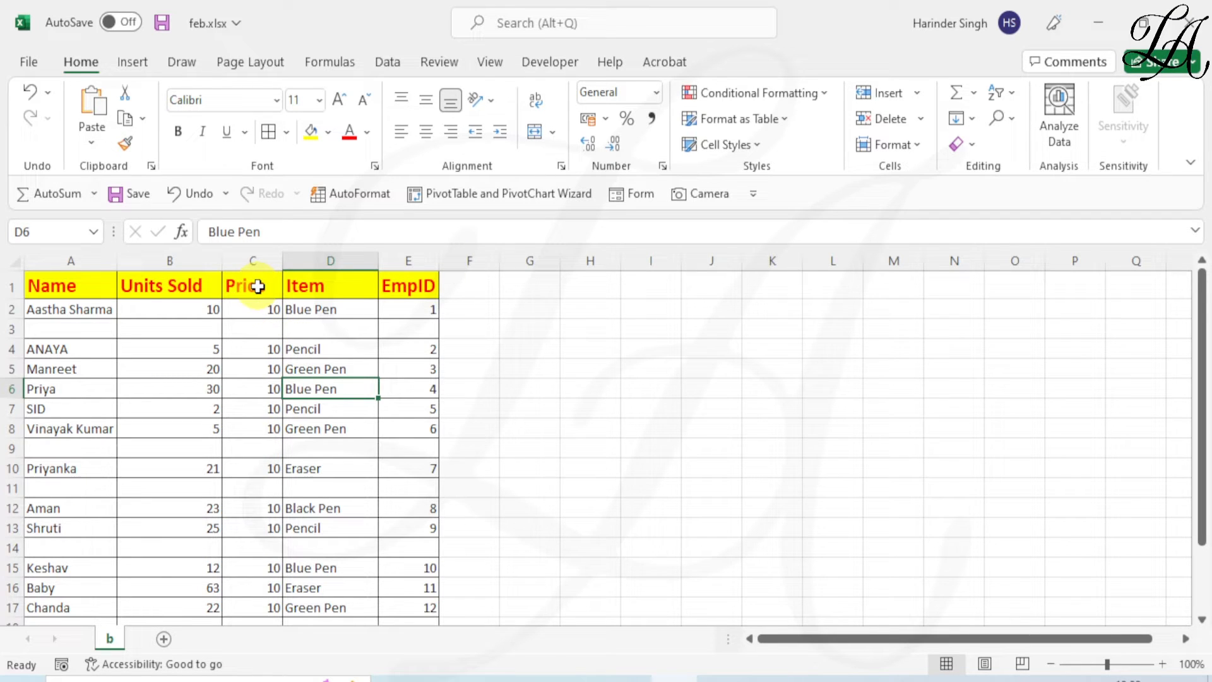
pyautogui.hotkey('ctrl', 'shift', 'Down')
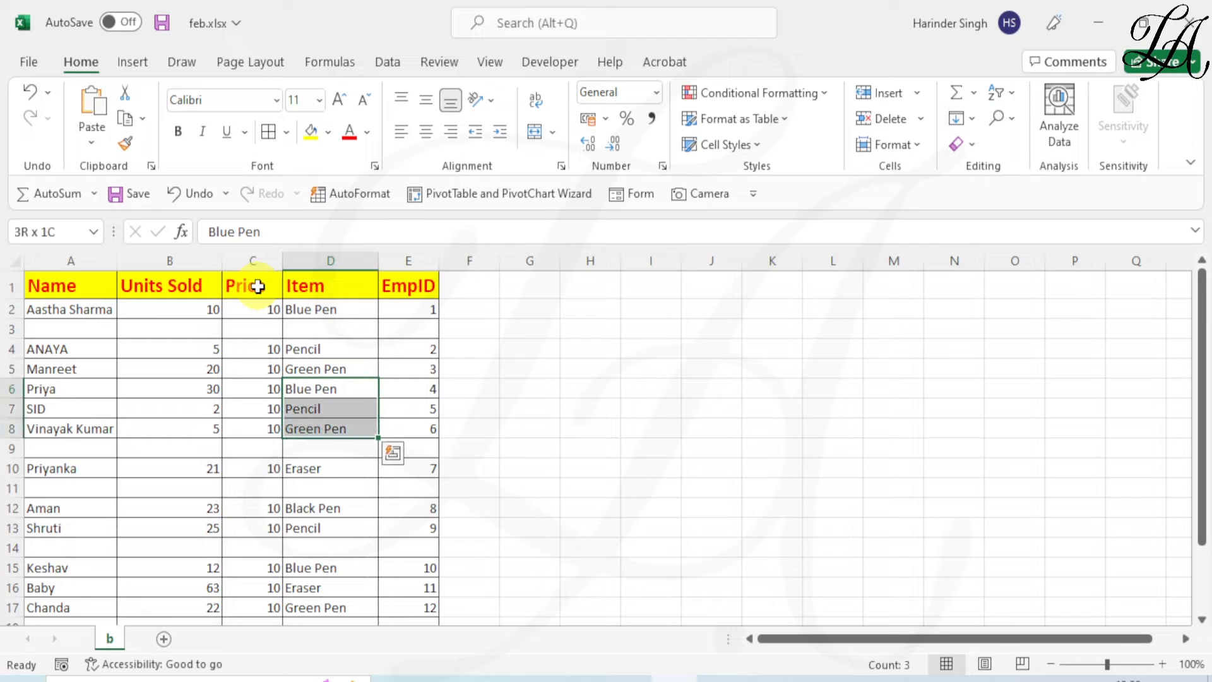
pyautogui.click(324, 290)
pyautogui.hotkey('ctrl', 'shift', 'Down')
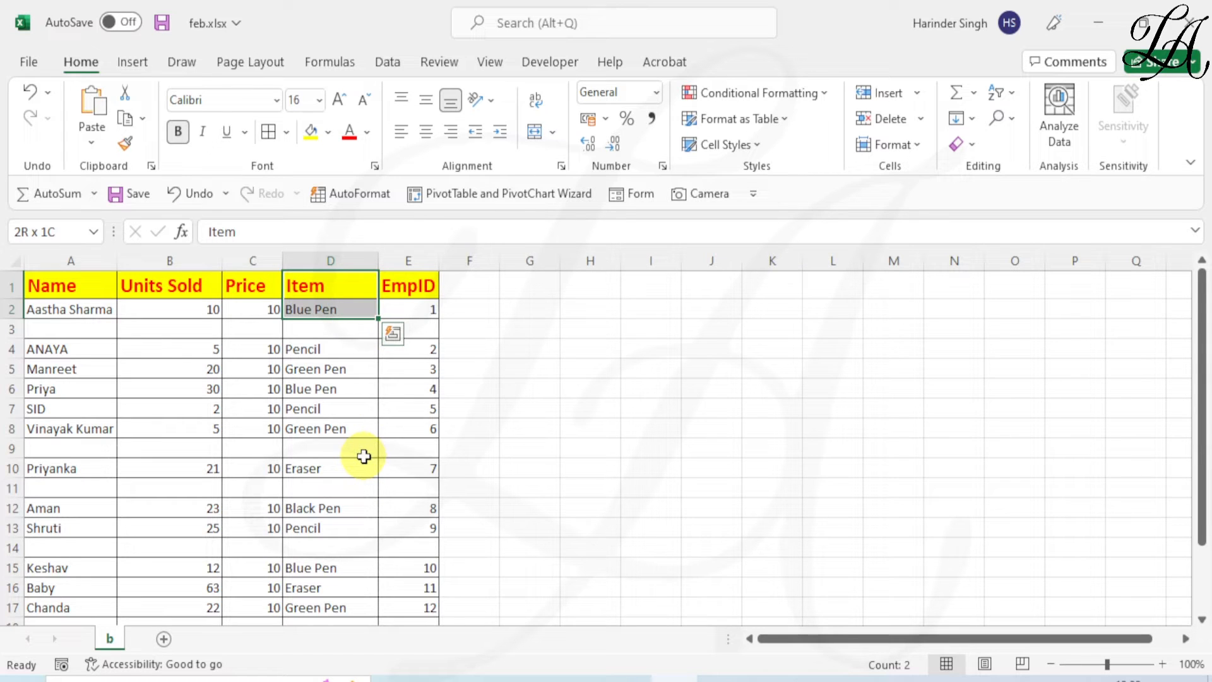
pyautogui.press('Down')
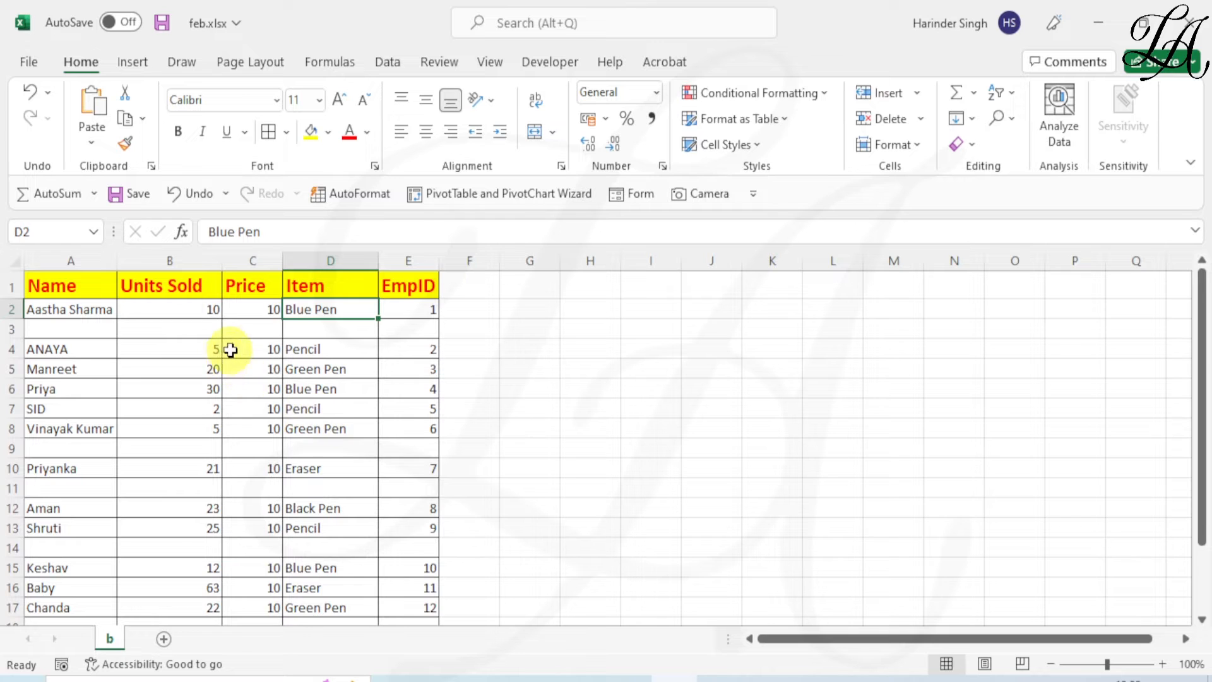
# Review the table down to its end and go from the Price header in C1 to the sheet's last used cell.
pyautogui.scroll(-1, 351, 501)
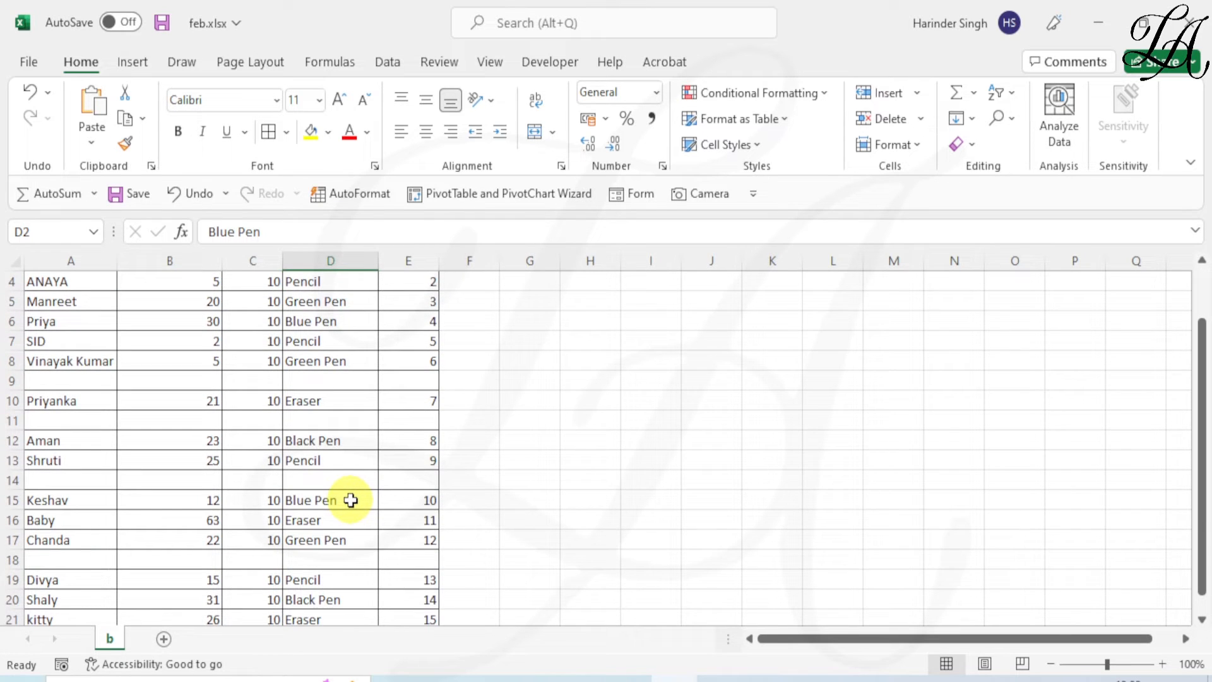
pyautogui.scroll(-2, 351, 500)
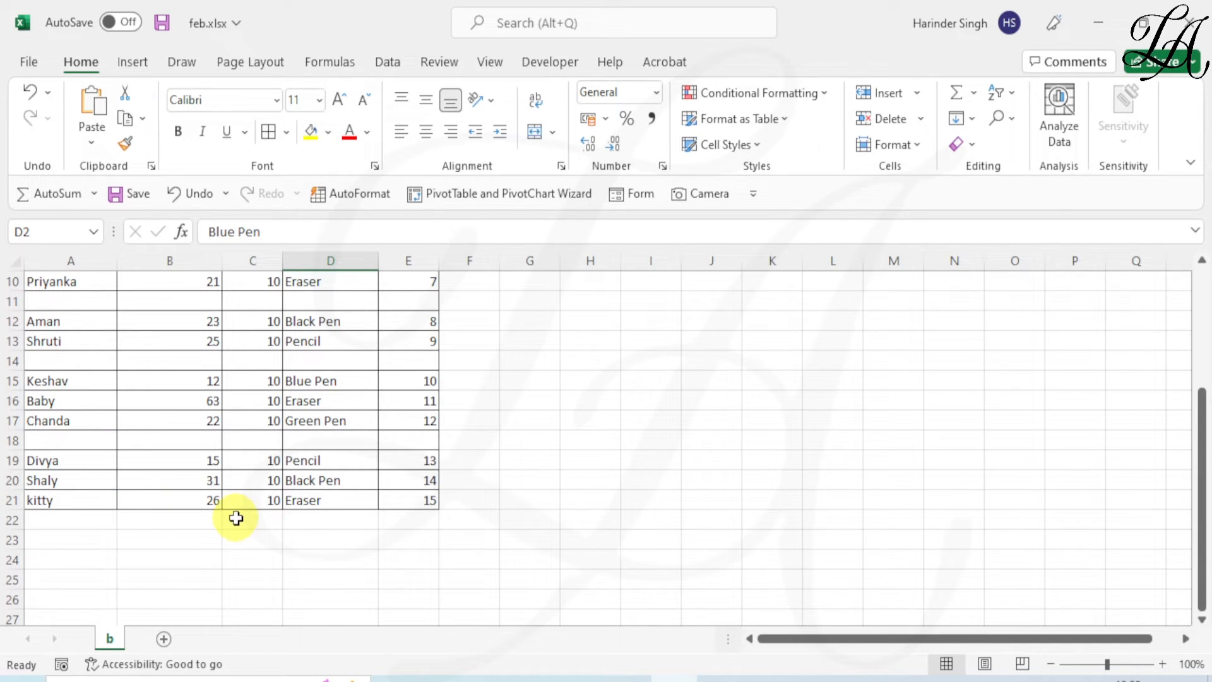
pyautogui.scroll(3, 236, 518)
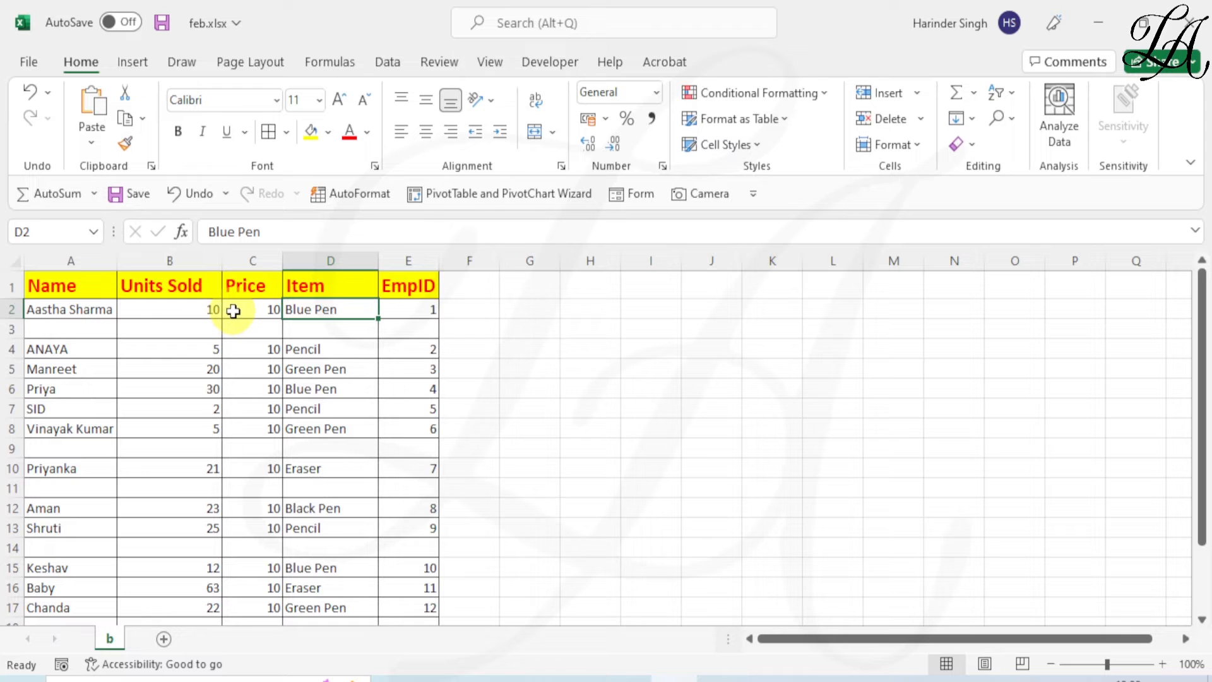
pyautogui.click(243, 295)
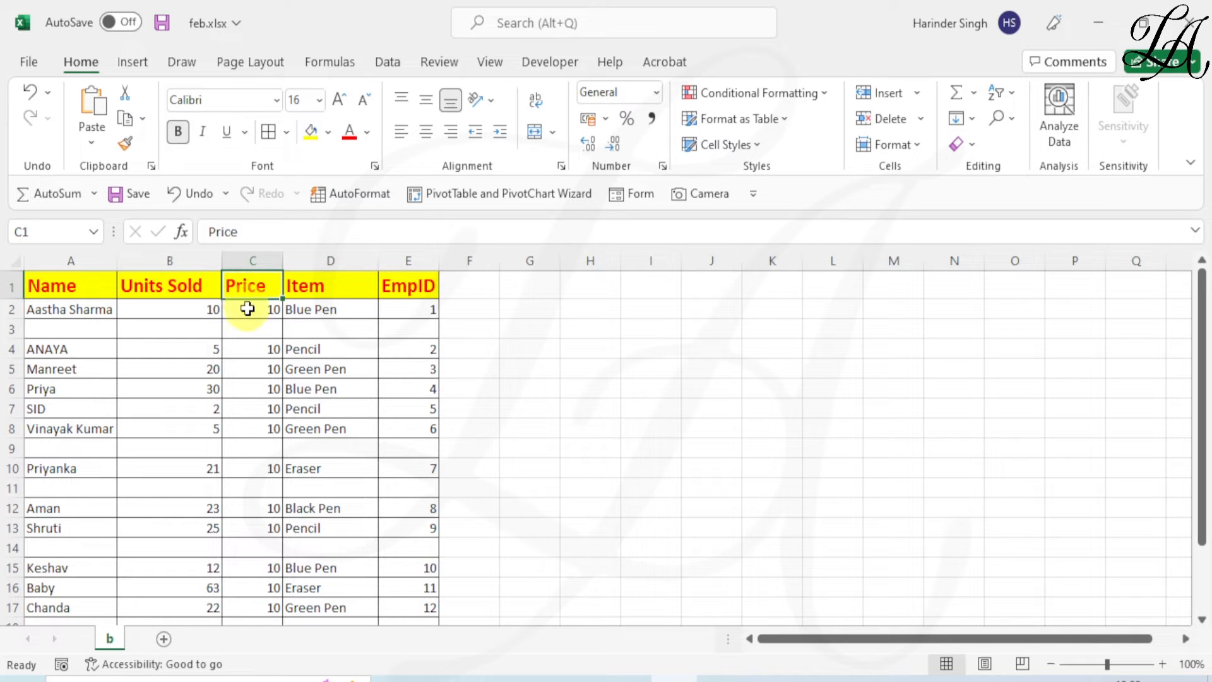
pyautogui.scroll(-2, 248, 306)
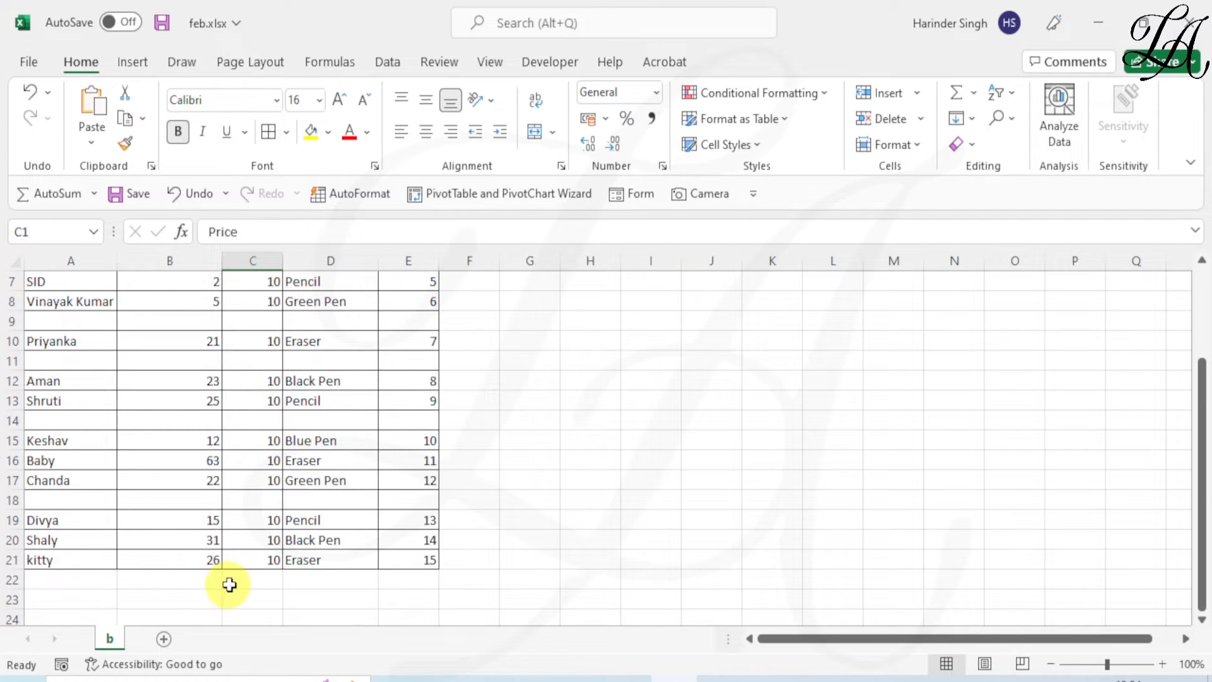
pyautogui.scroll(2, 198, 360)
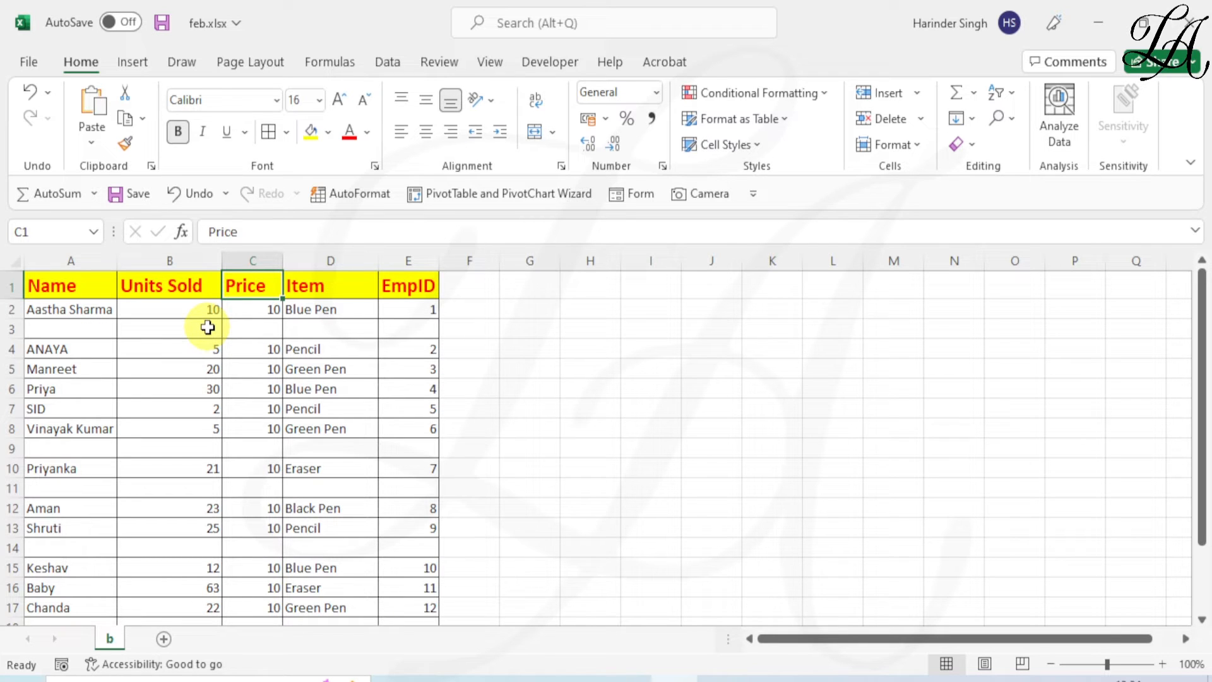
pyautogui.hotkey('ctrl', 'End')
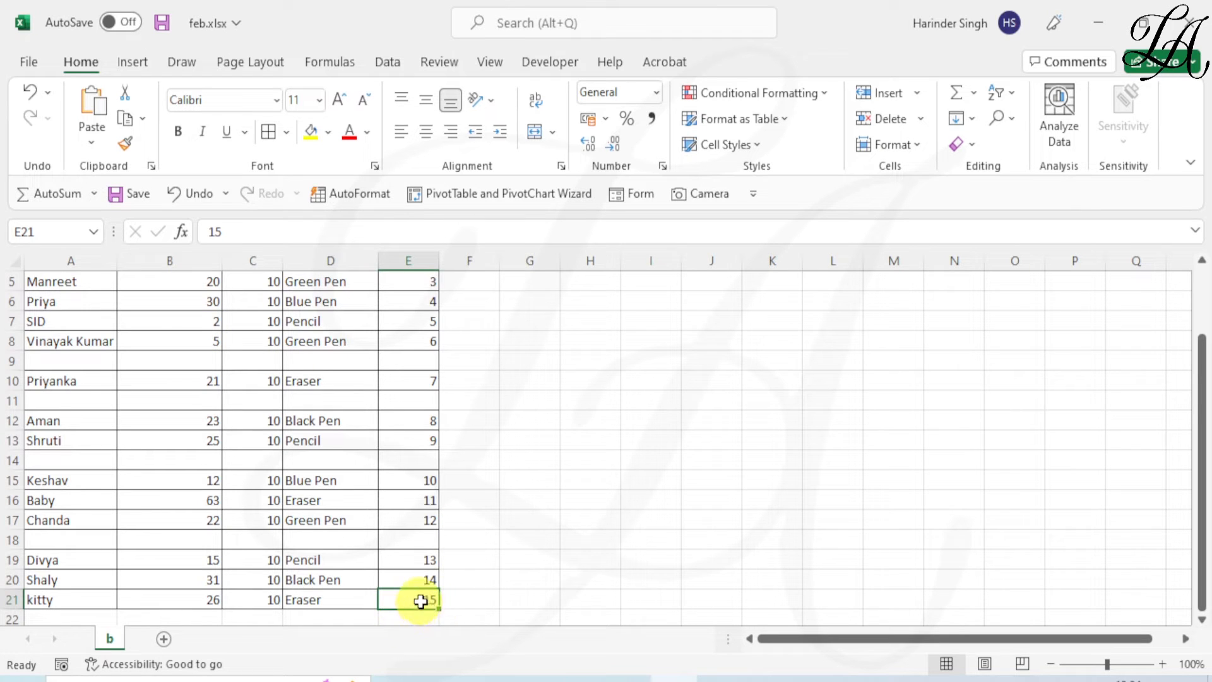
pyautogui.scroll(2, 534, 523)
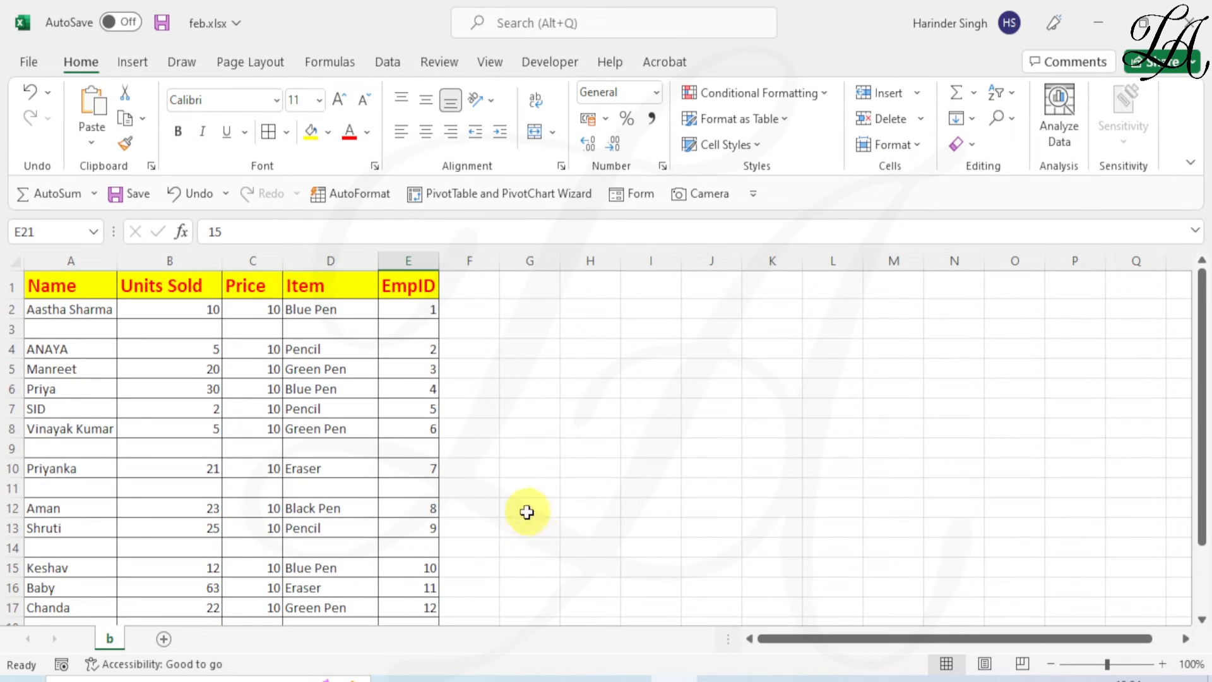
# Enter the text "hello" in cell H1.
pyautogui.click(607, 288)
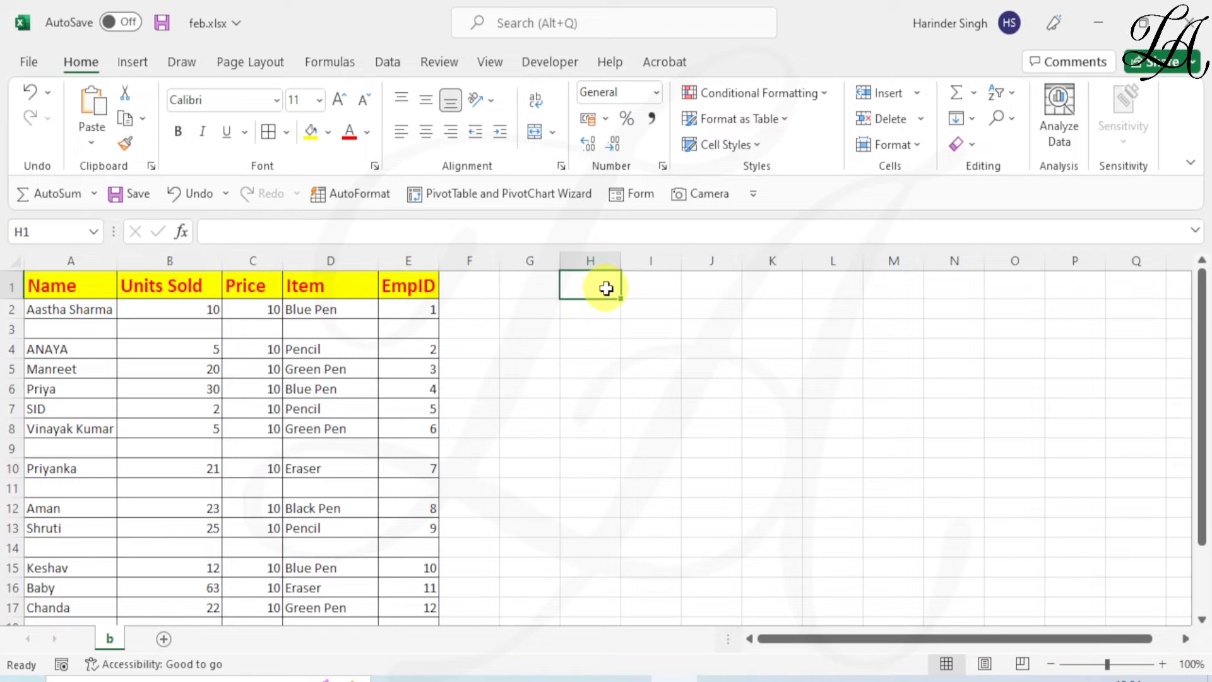
pyautogui.write('hello')
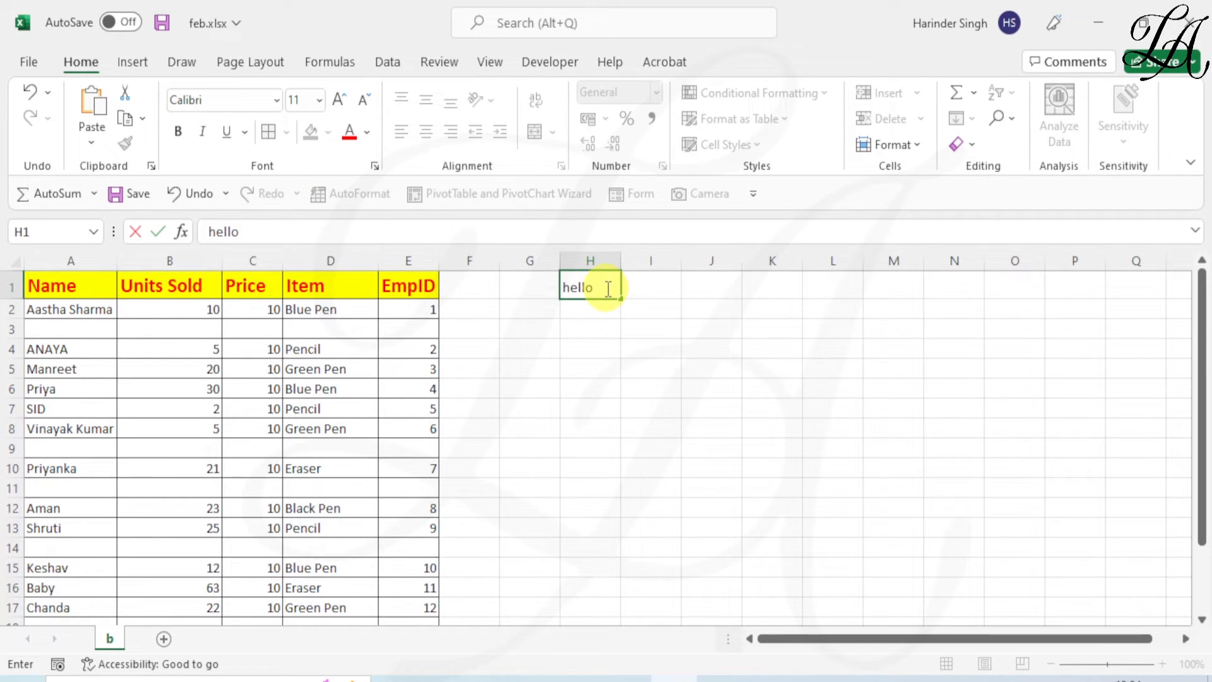
pyautogui.click(465, 352)
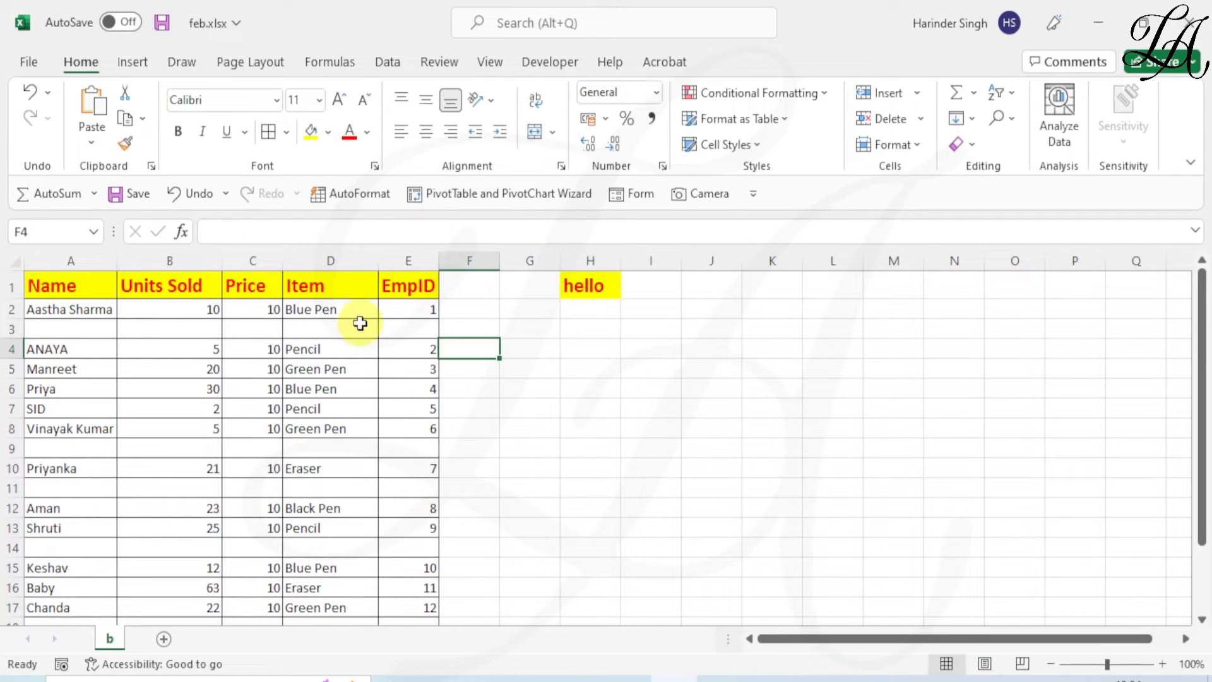
# Check which cell counts as the sheet's last used cell with the entry in H1, starting from the Price header.
pyautogui.click(271, 291)
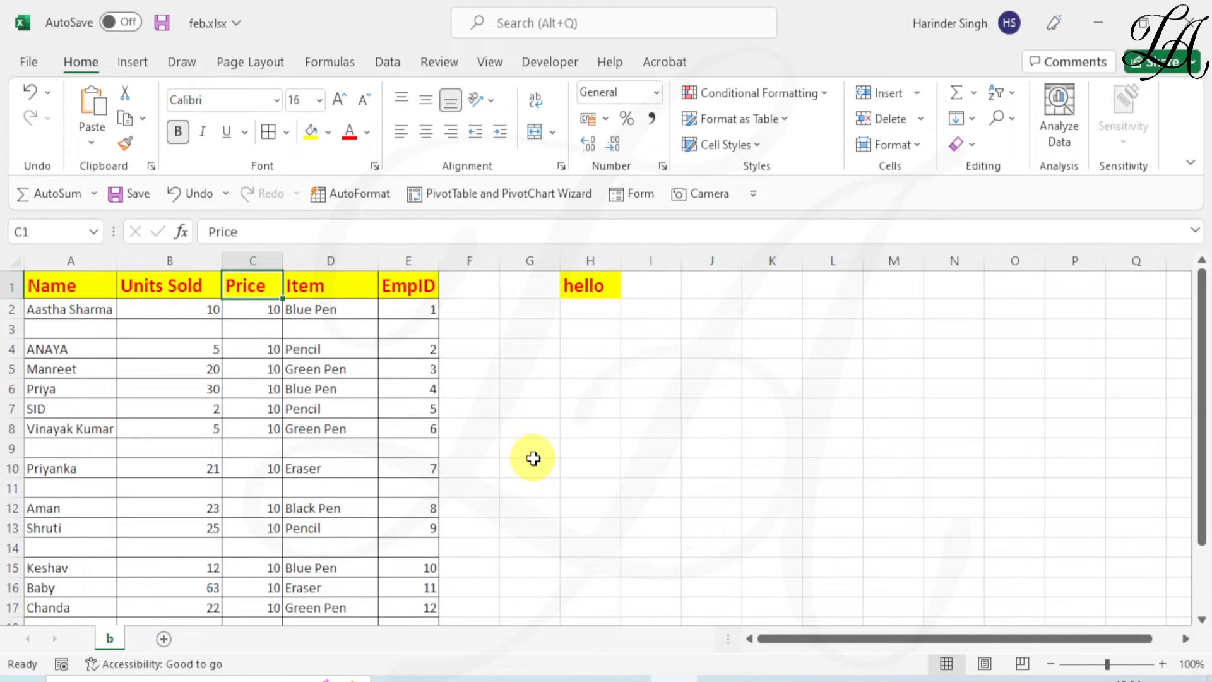
pyautogui.hotkey('ctrl', 'End')
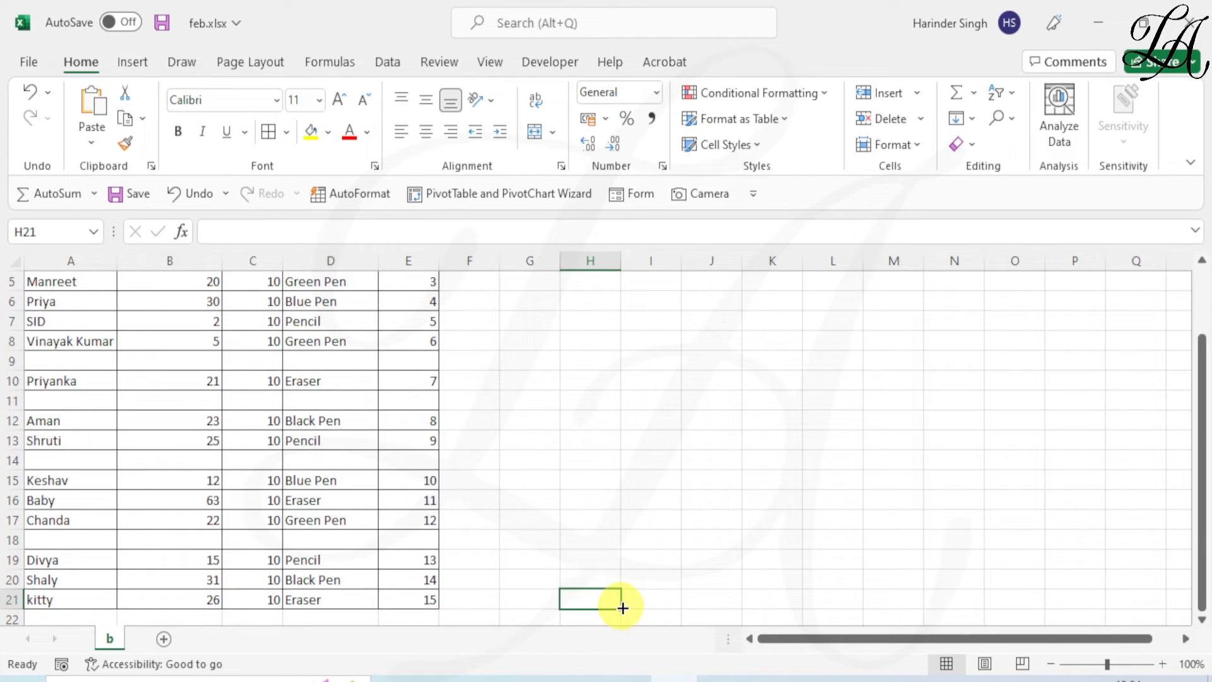
pyautogui.scroll(2, 574, 515)
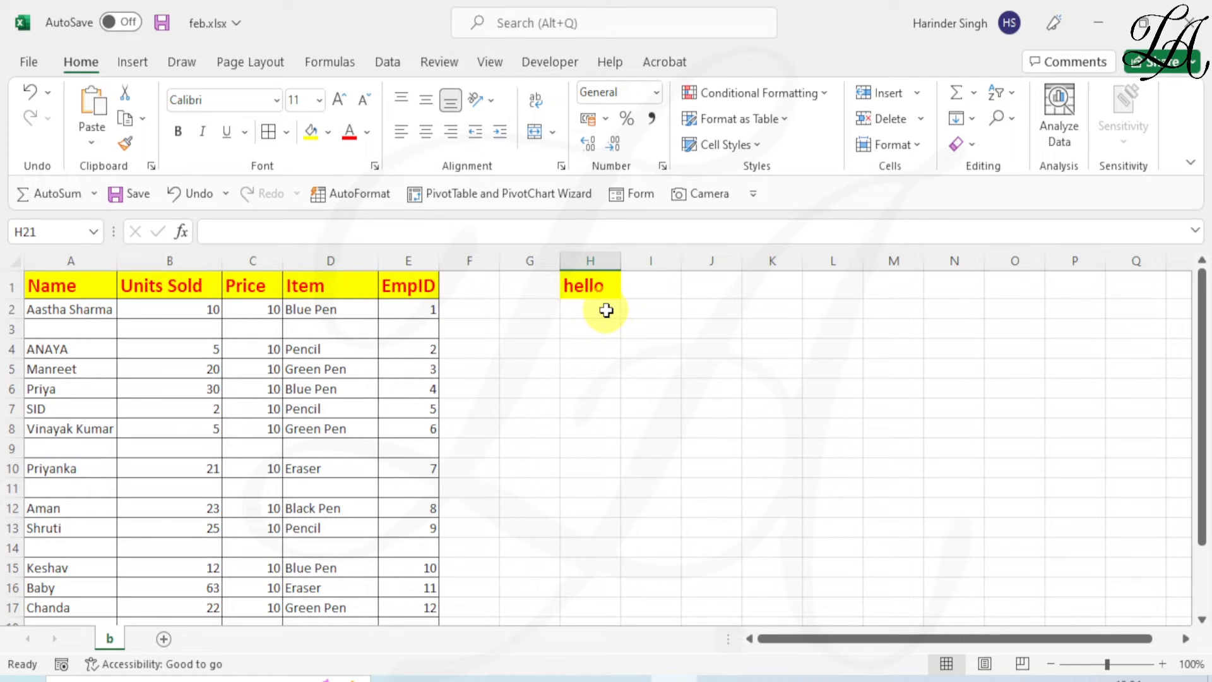
pyautogui.scroll(-3, 590, 344)
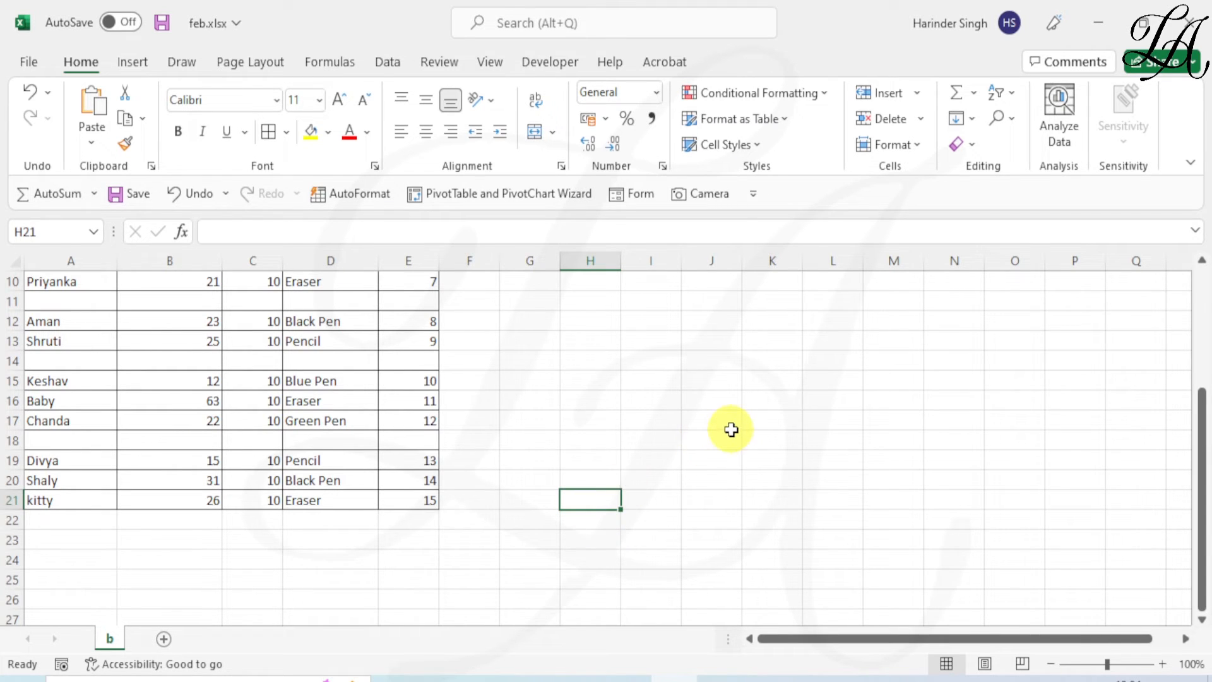
pyautogui.scroll(3, 730, 427)
pyautogui.click(785, 291)
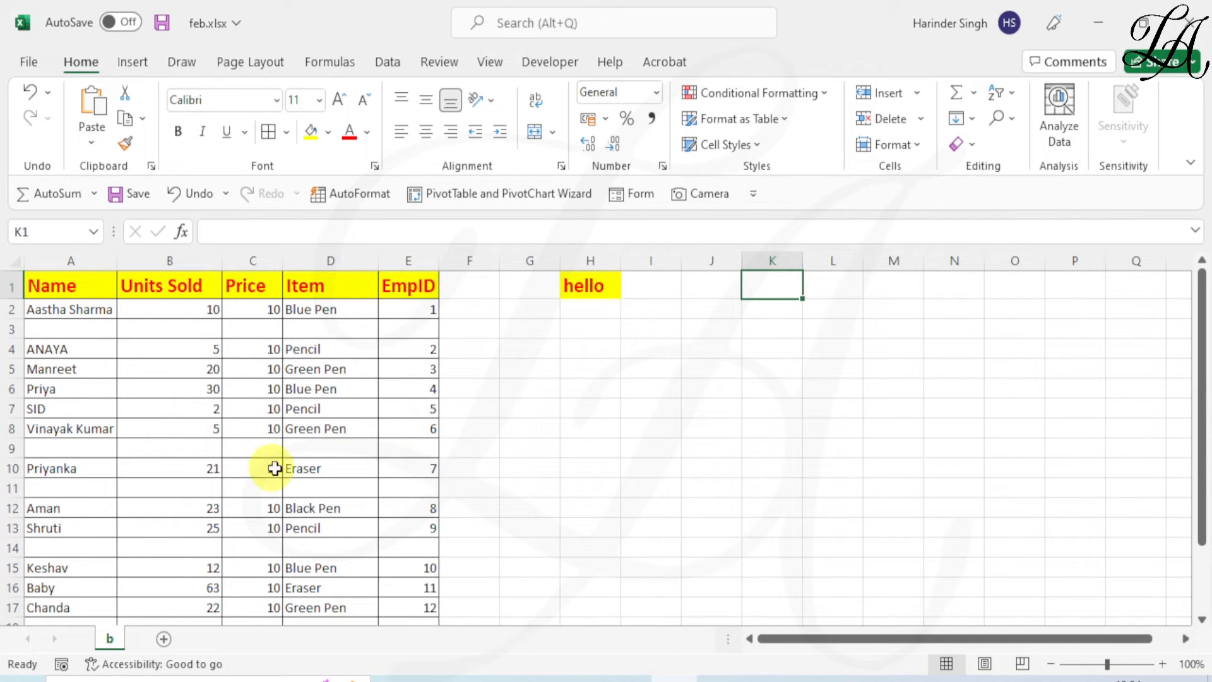
pyautogui.scroll(-3, 276, 465)
pyautogui.click(269, 536)
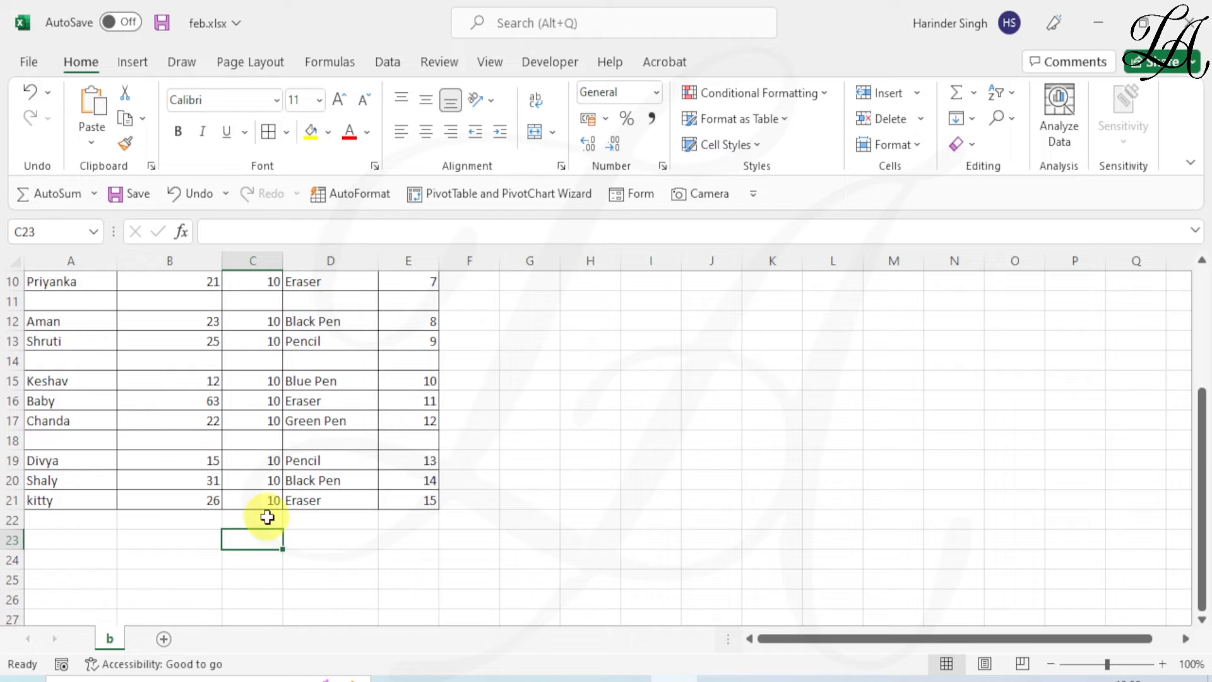
pyautogui.click(266, 522)
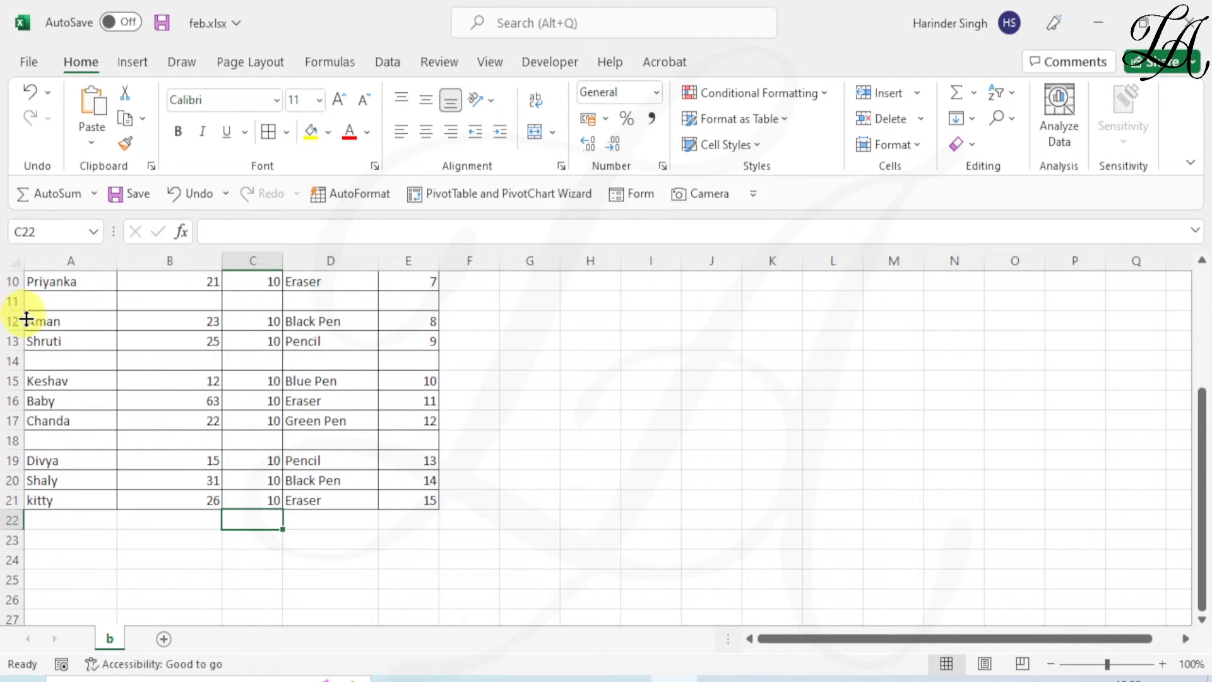
# Select the range B1:B1000 by its cell reference, starting at the Units Sold header, and check how far down it extends.
pyautogui.scroll(3, 136, 468)
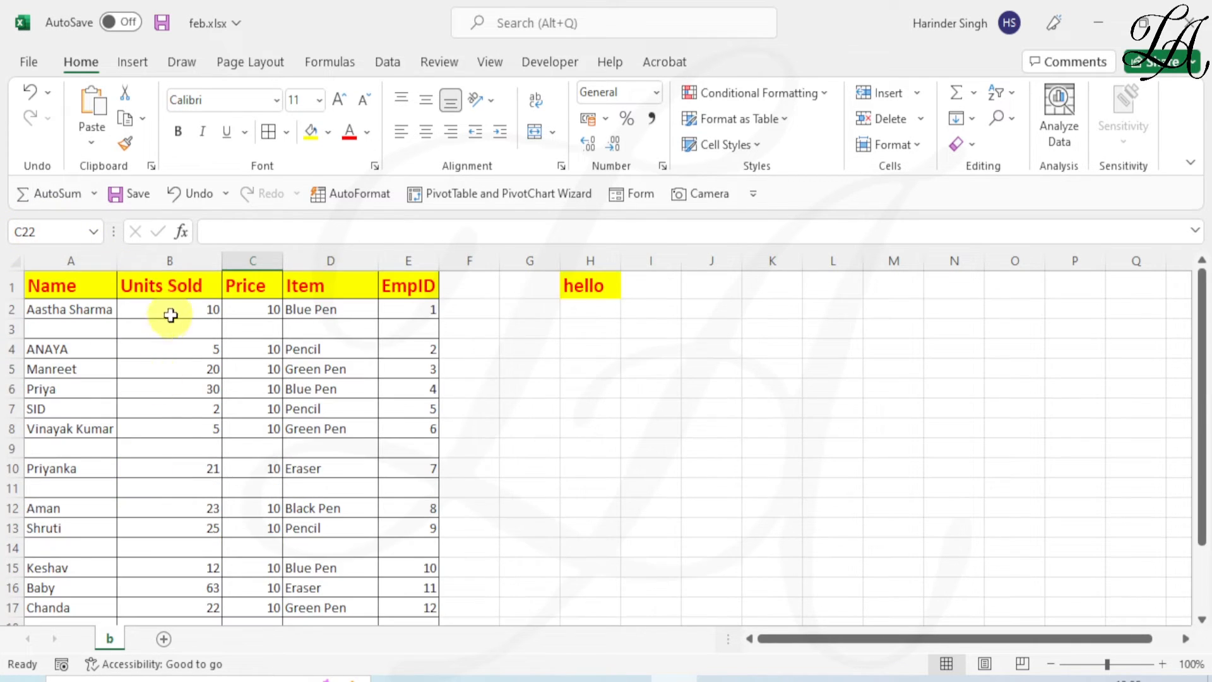
pyautogui.click(183, 286)
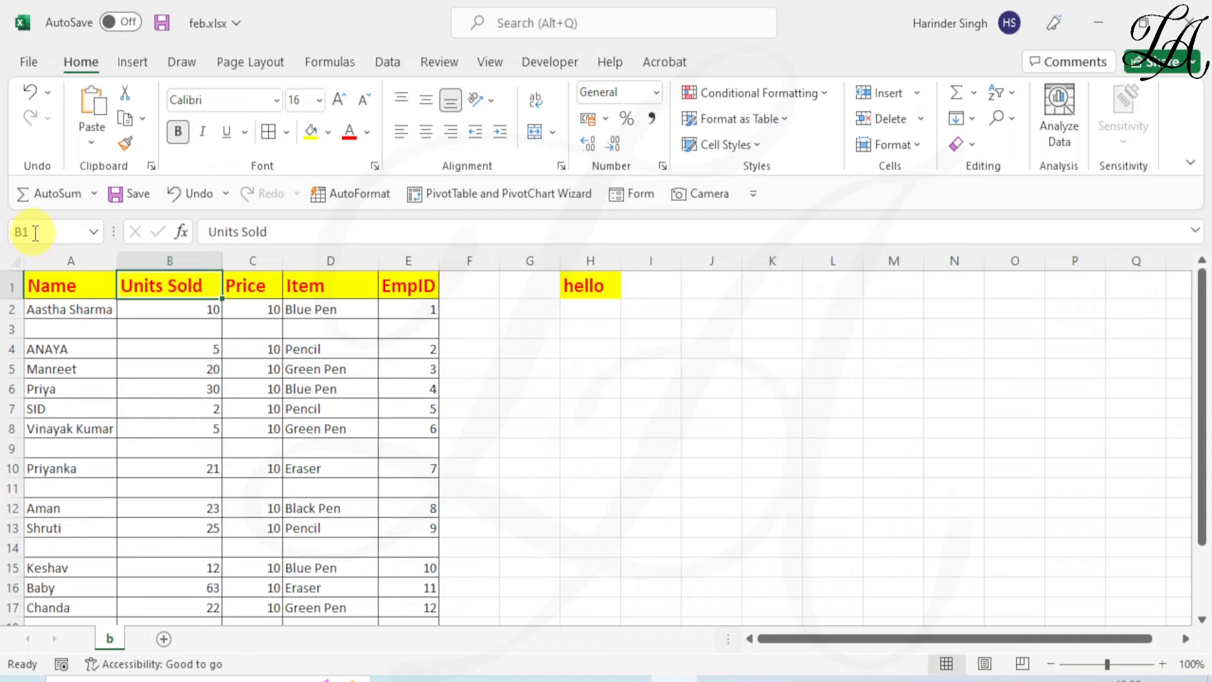
pyautogui.click(55, 232)
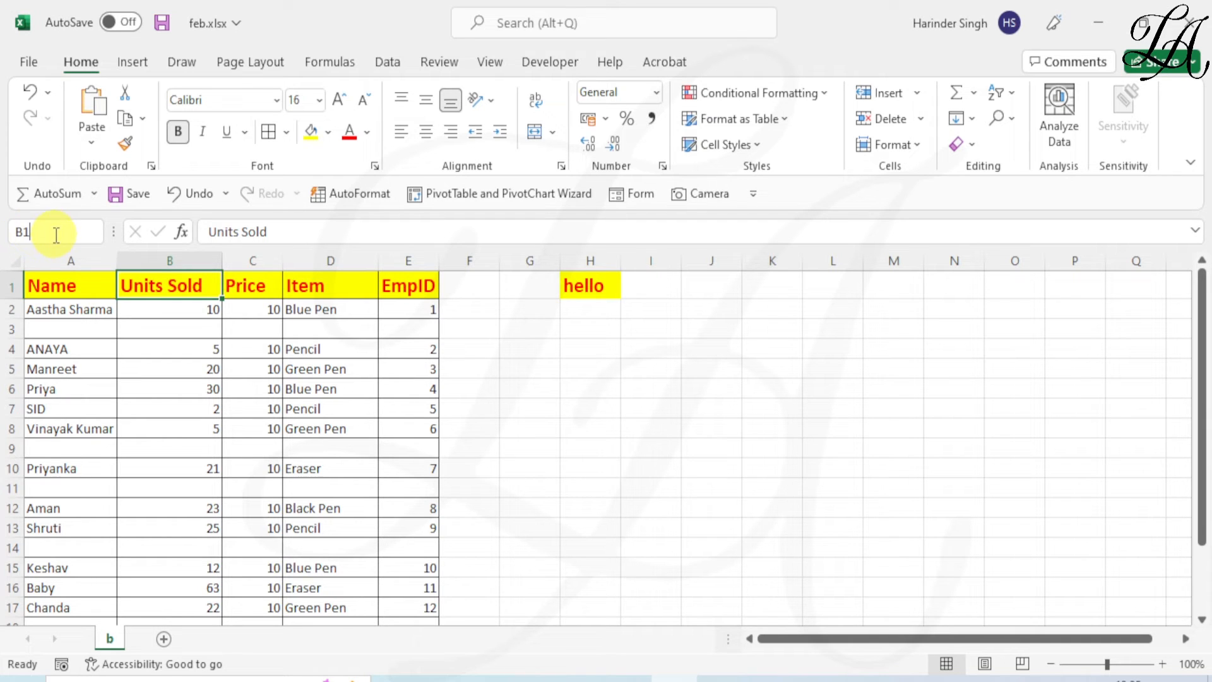
pyautogui.write(':b1000')
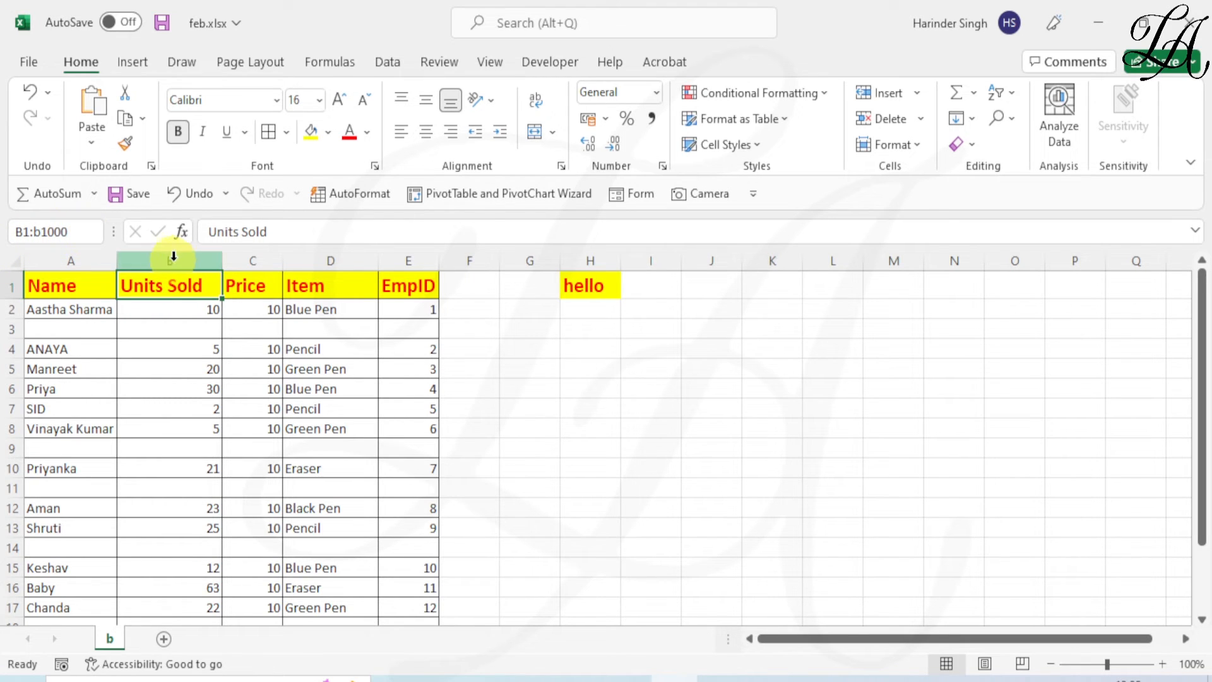
pyautogui.press('Return')
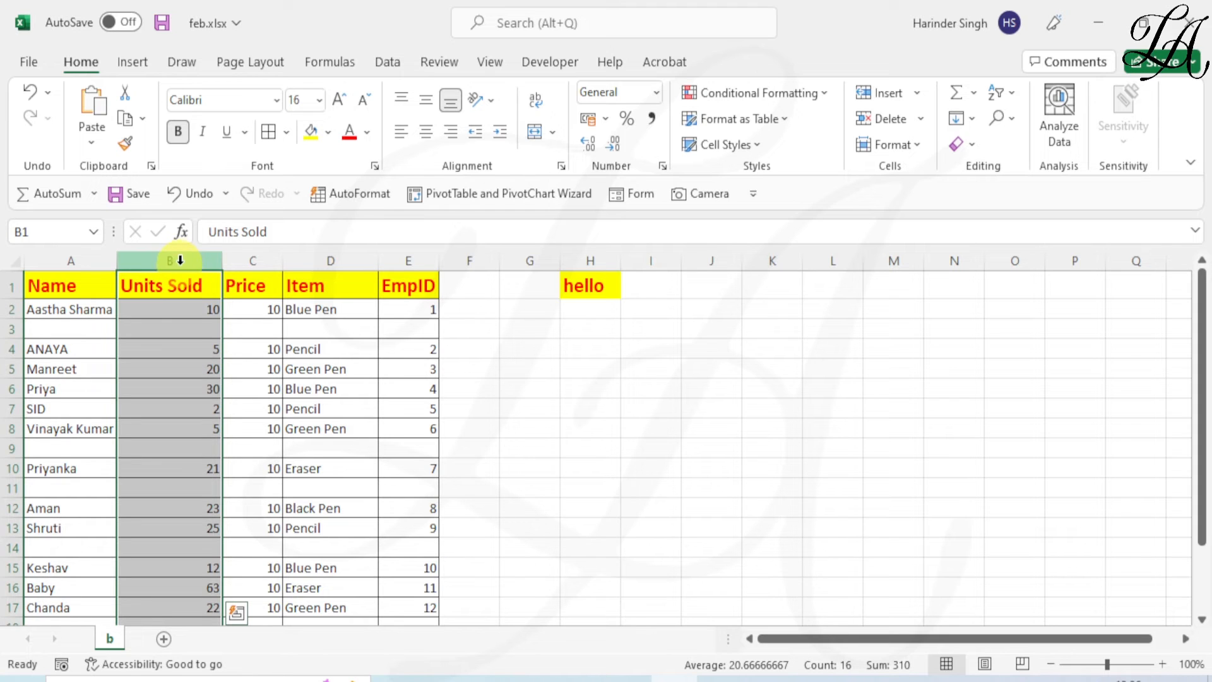
pyautogui.scroll(-20, 177, 278)
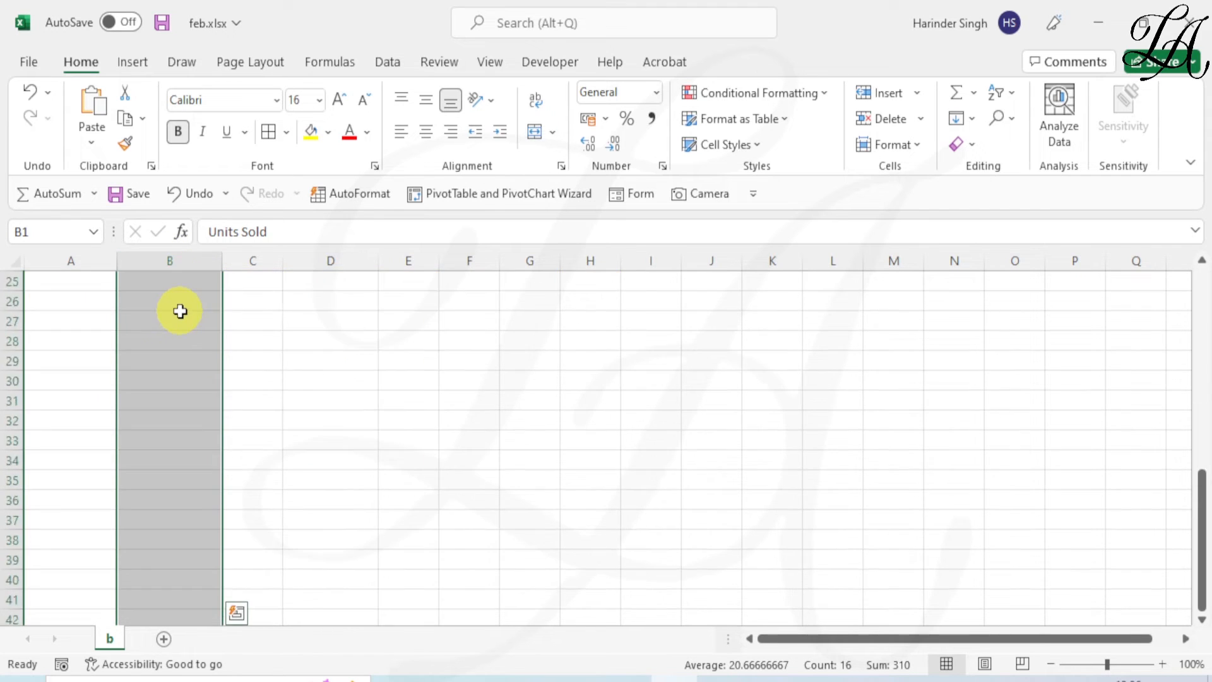
pyautogui.scroll(-20, 194, 416)
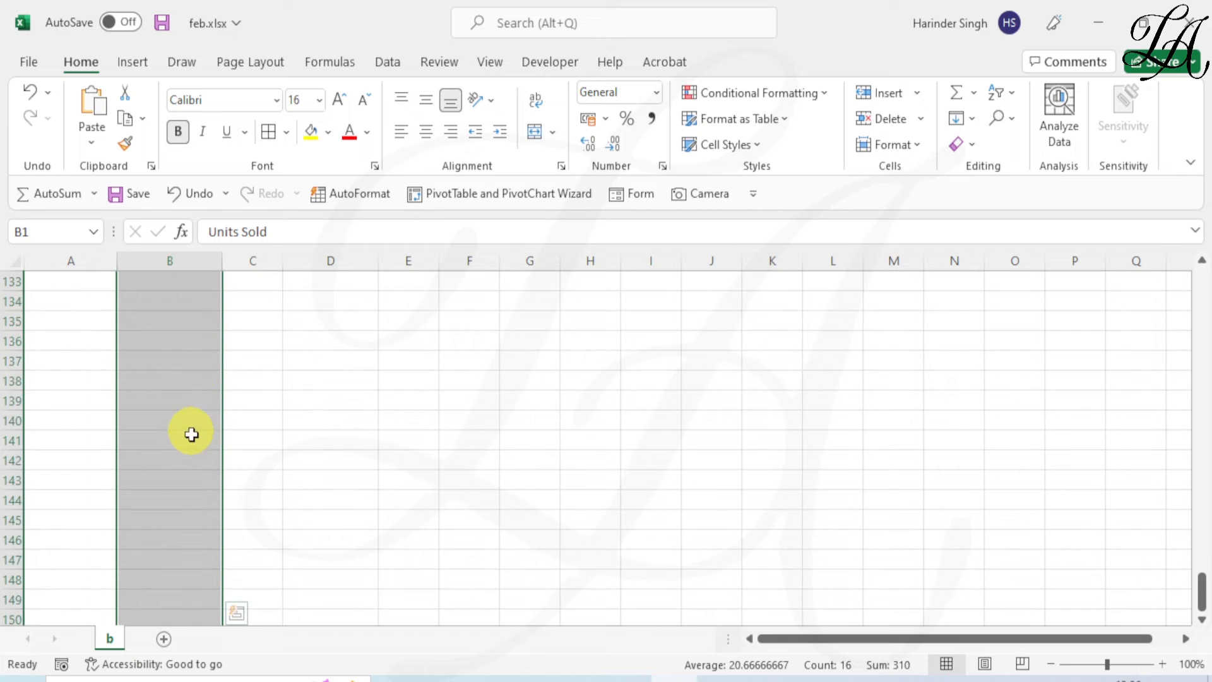
pyautogui.scroll(-20, 216, 492)
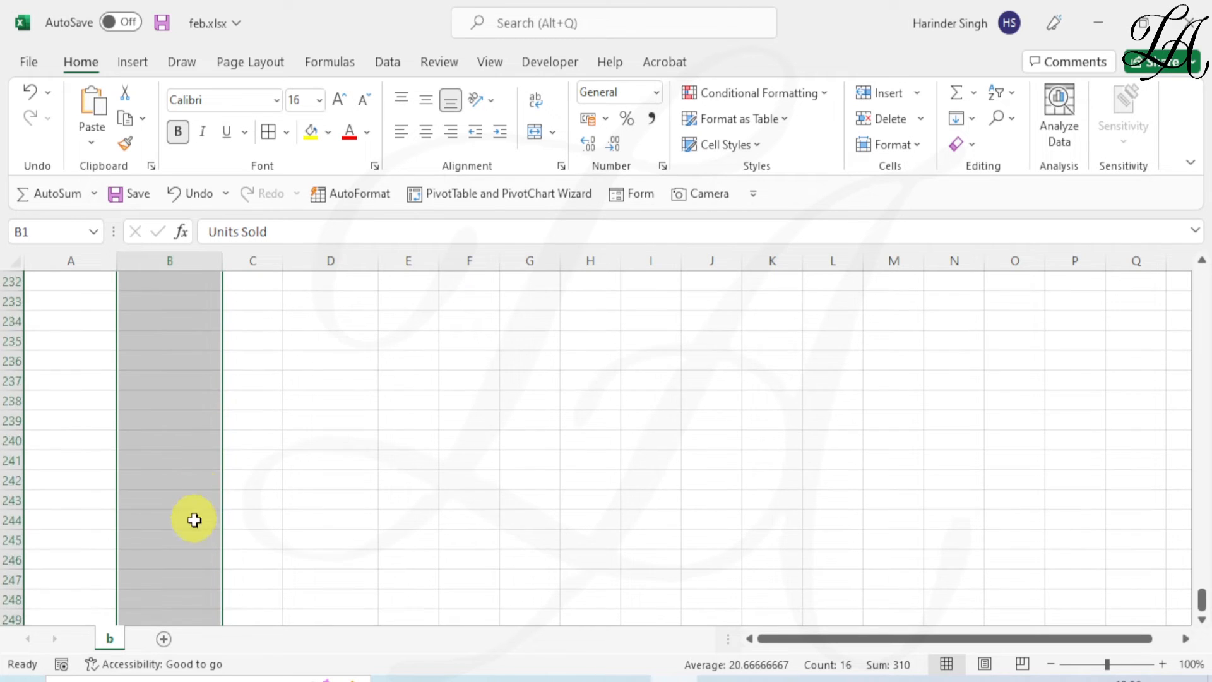
pyautogui.scroll(-6, 191, 503)
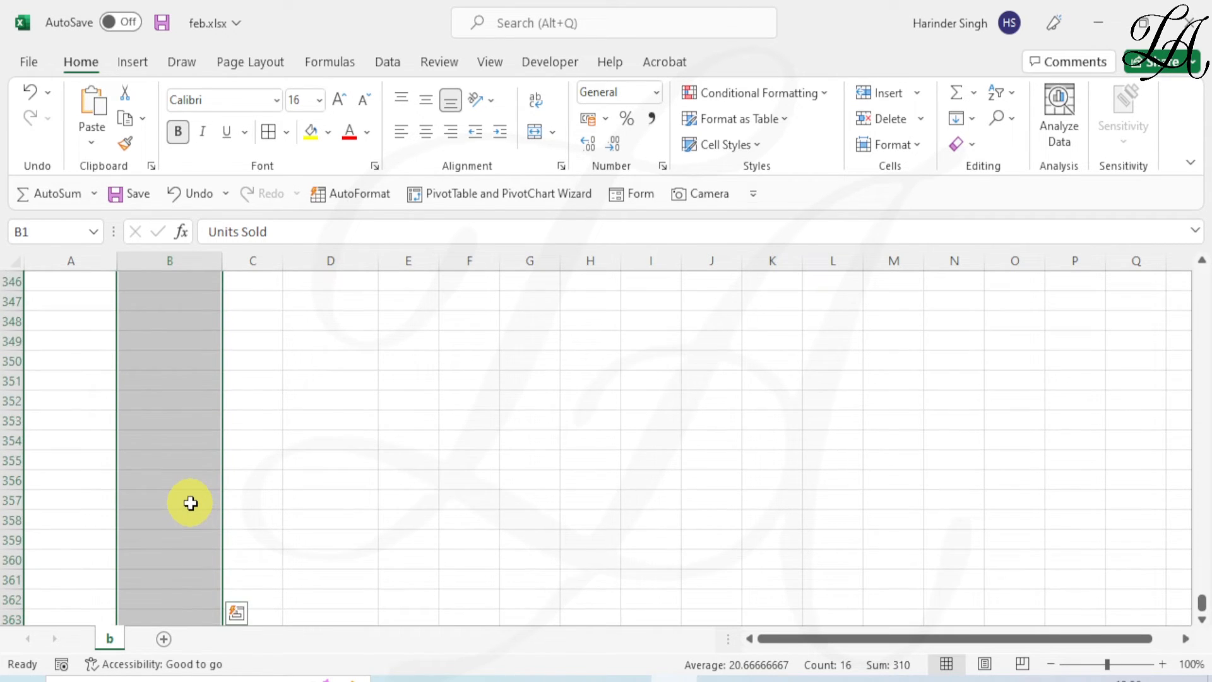
# Shrink the B1:B1000 selection up to the last filled cell, B21, and review the selected range against the table.
pyautogui.scroll(20, 190, 503)
pyautogui.scroll(20, 191, 503)
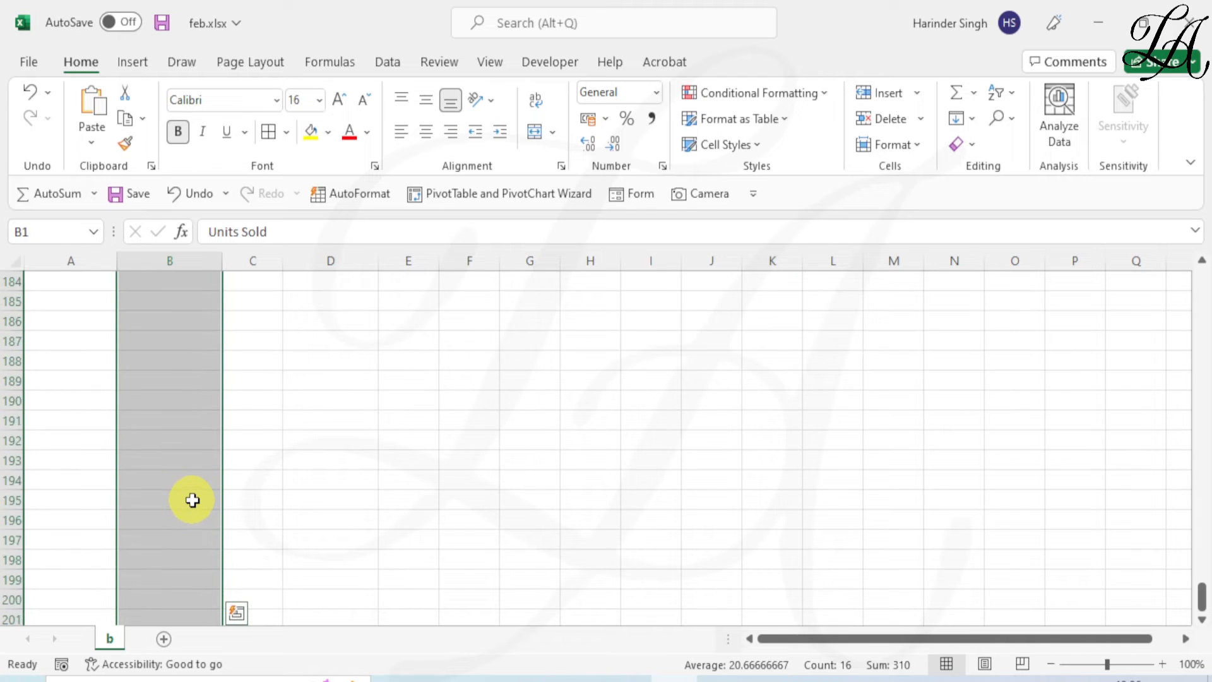
pyautogui.scroll(20, 192, 496)
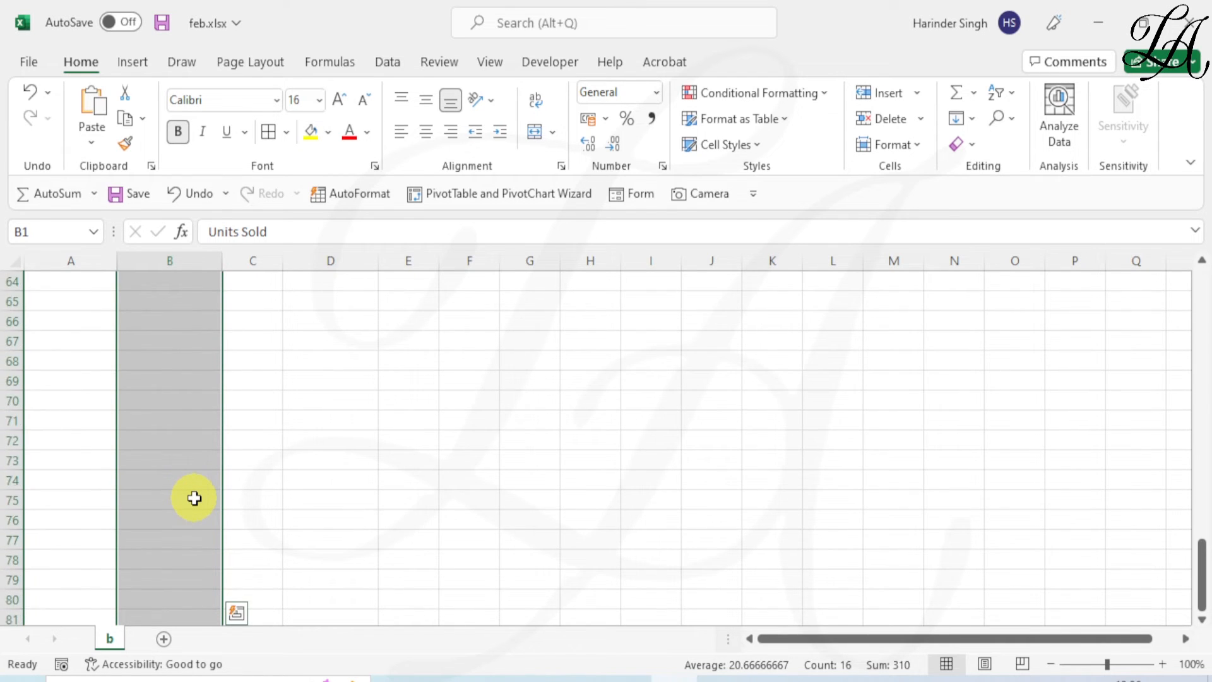
pyautogui.scroll(-5, 189, 513)
pyautogui.scroll(2, 187, 510)
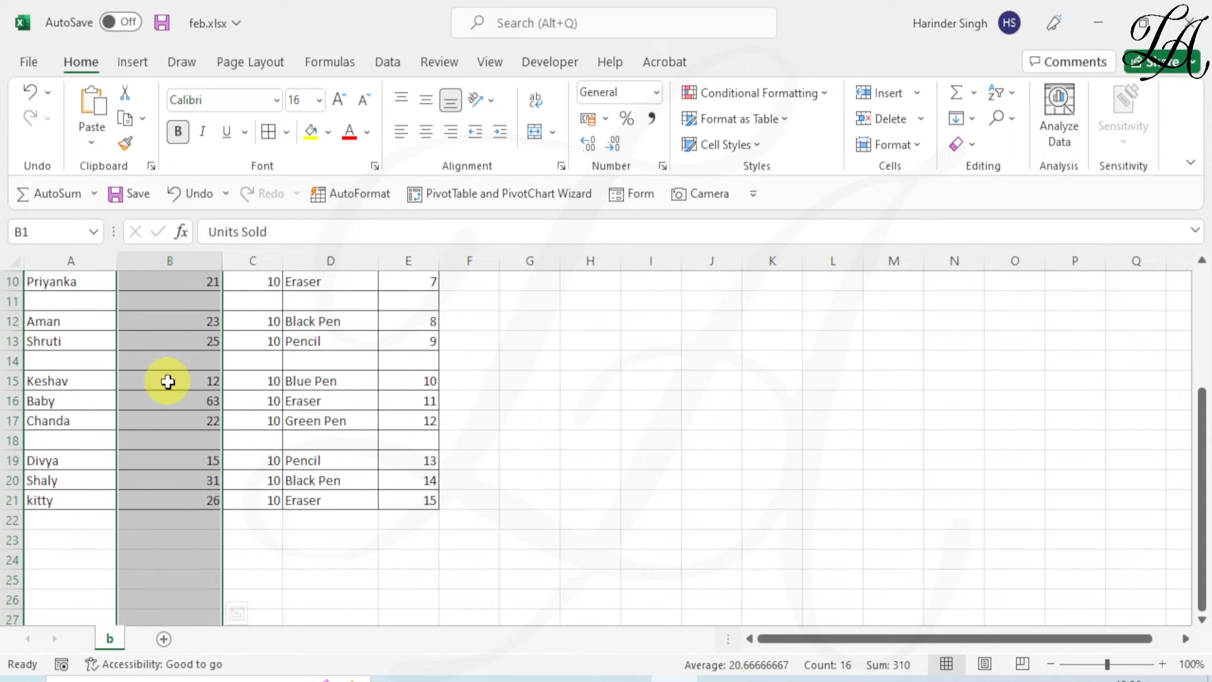
pyautogui.scroll(3, 167, 381)
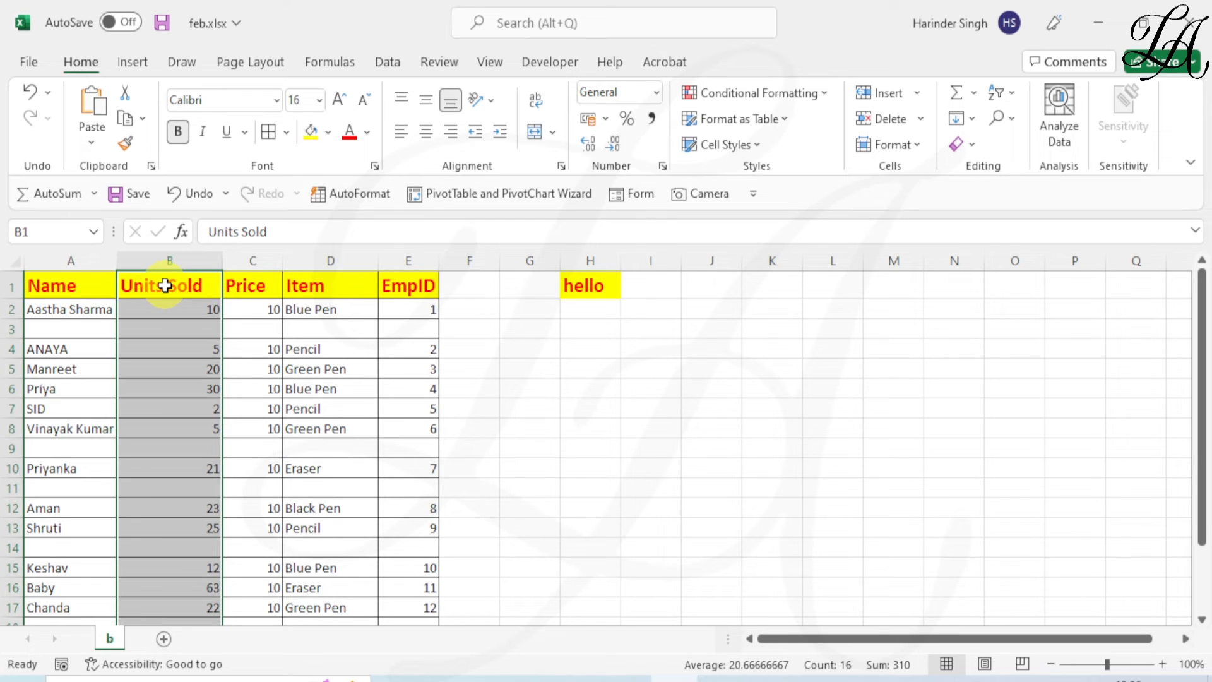
pyautogui.scroll(-2, 165, 286)
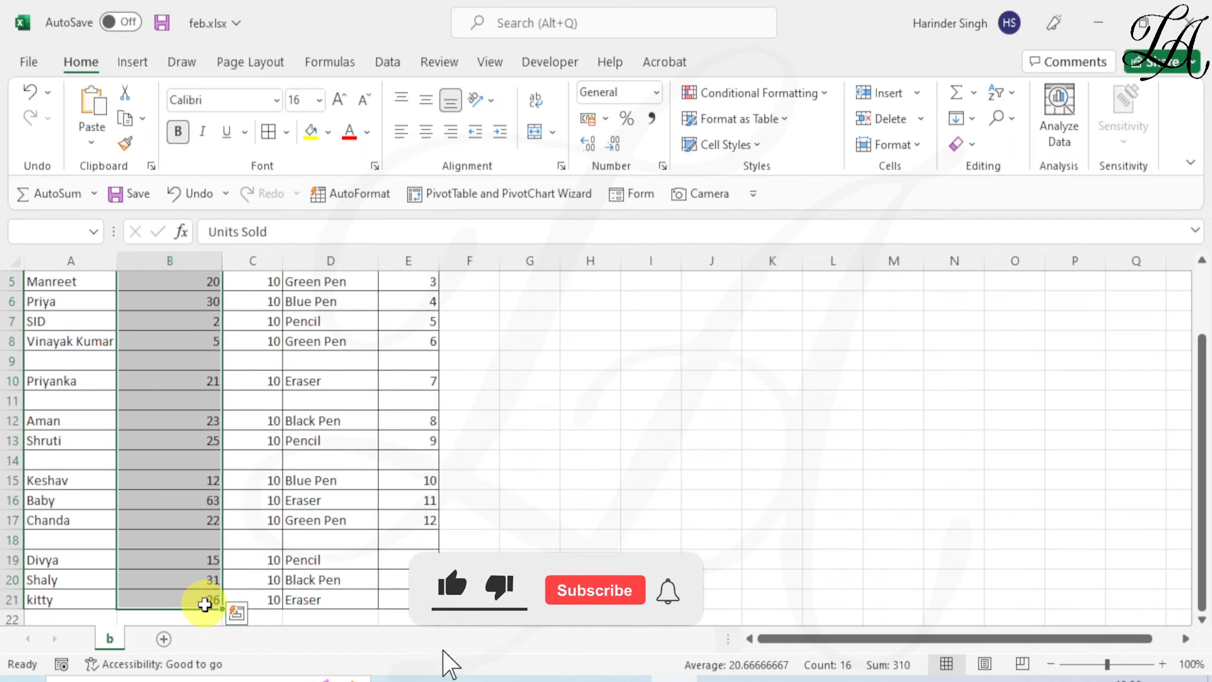
pyautogui.scroll(-2, 203, 596)
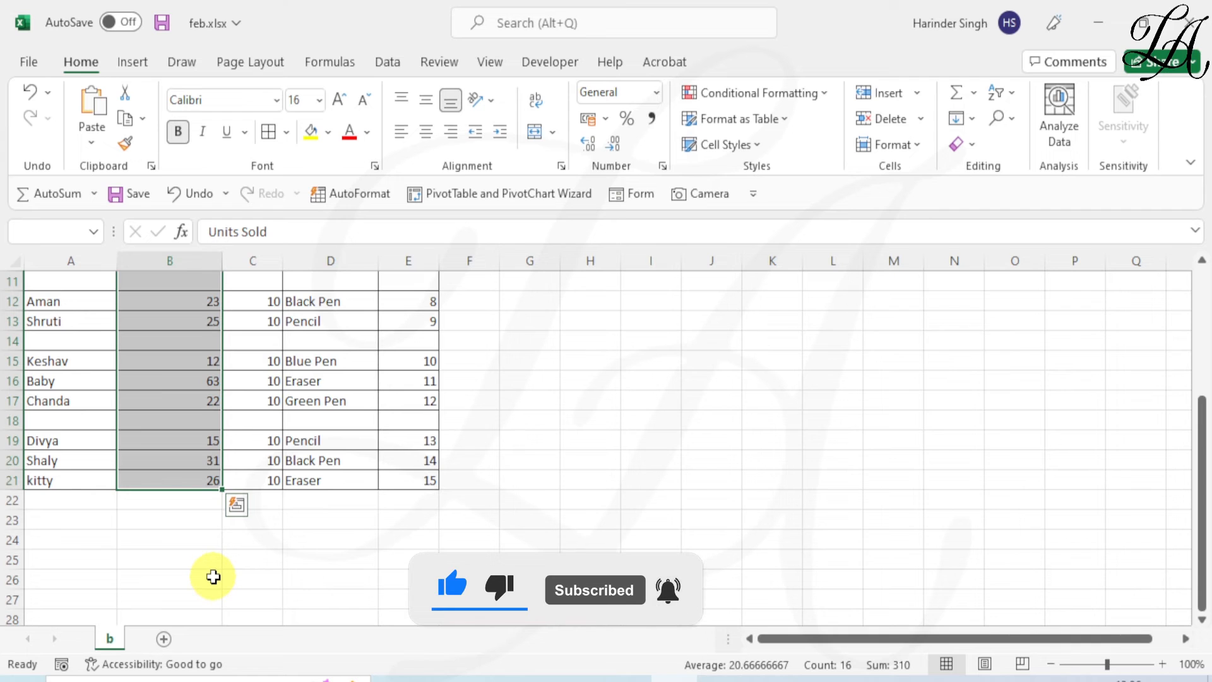
pyautogui.scroll(3, 213, 577)
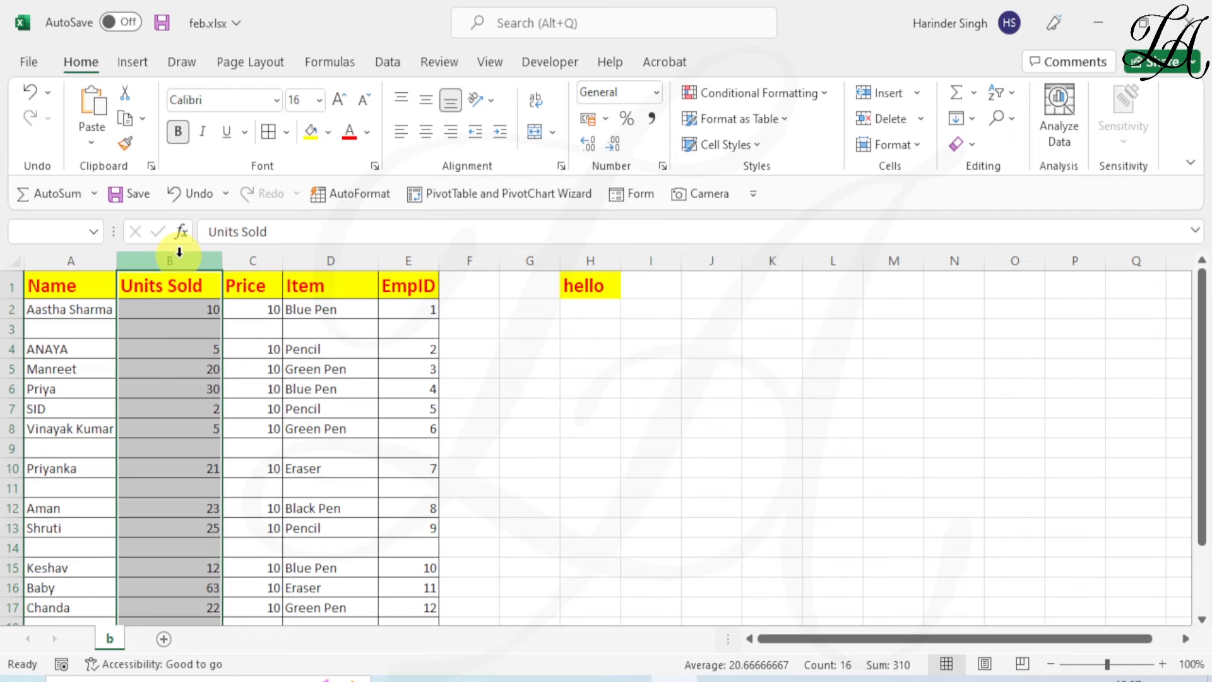
# Select the range B1:B50 with Go To, starting at the Units Sold header, and check how far down it extends.
pyautogui.click(184, 288)
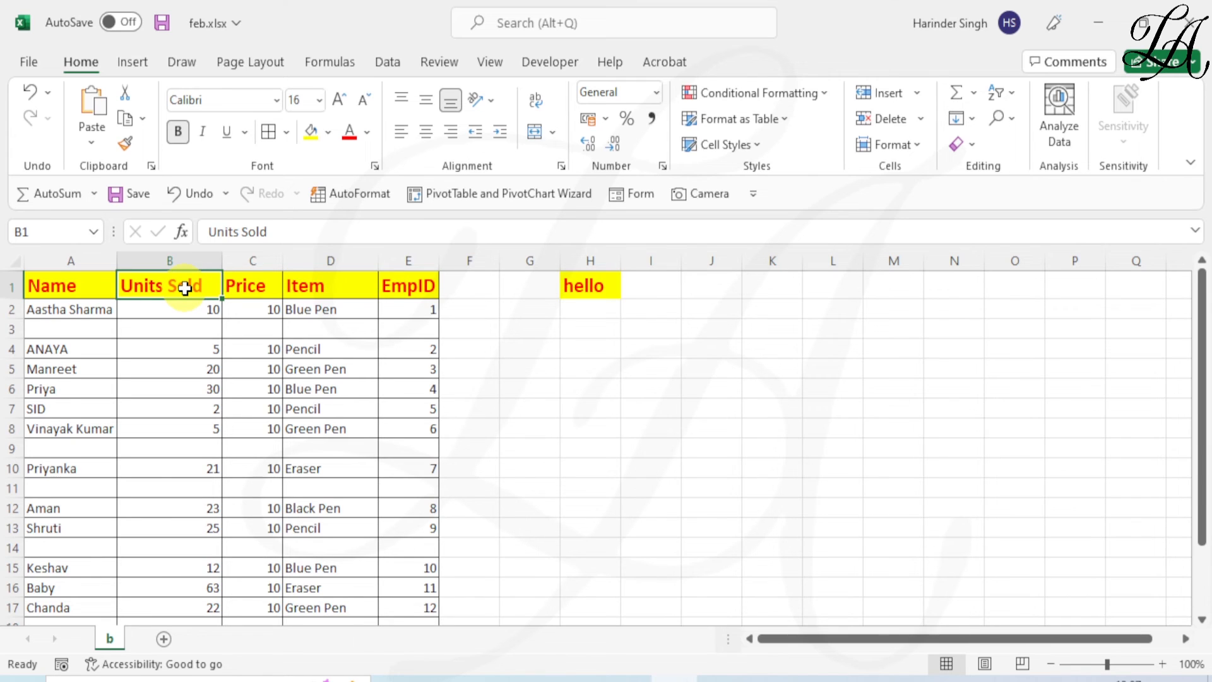
pyautogui.hotkey('ctrl', 'g')
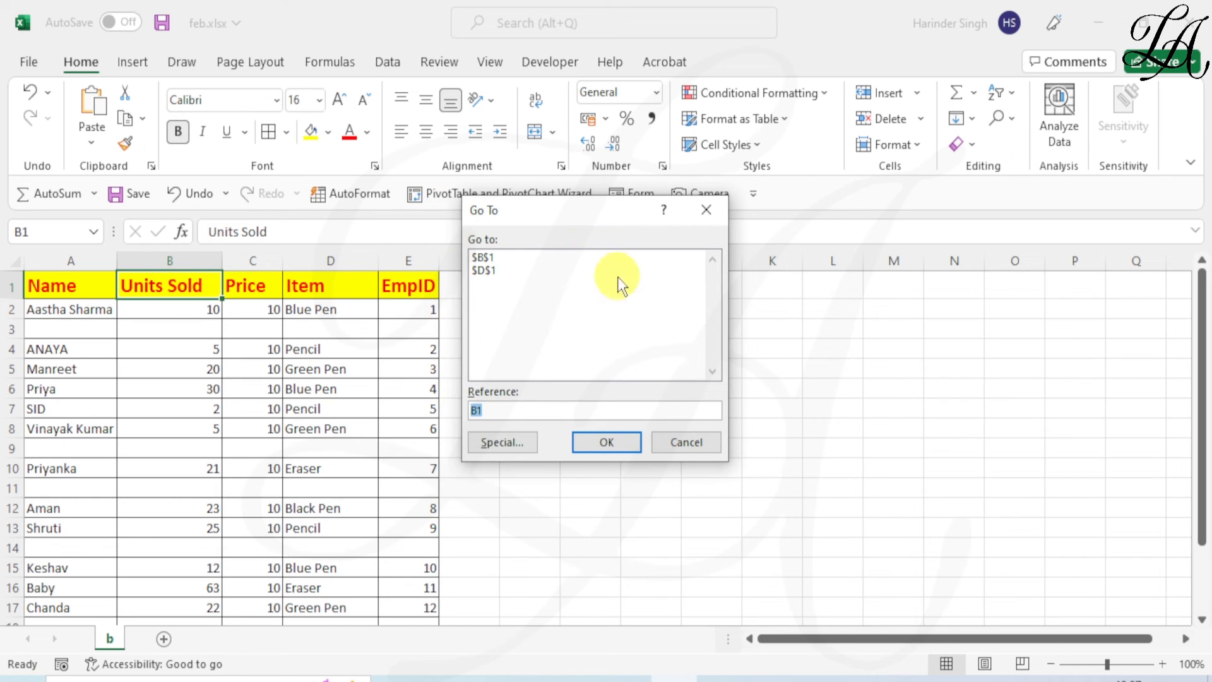
pyautogui.click(503, 412)
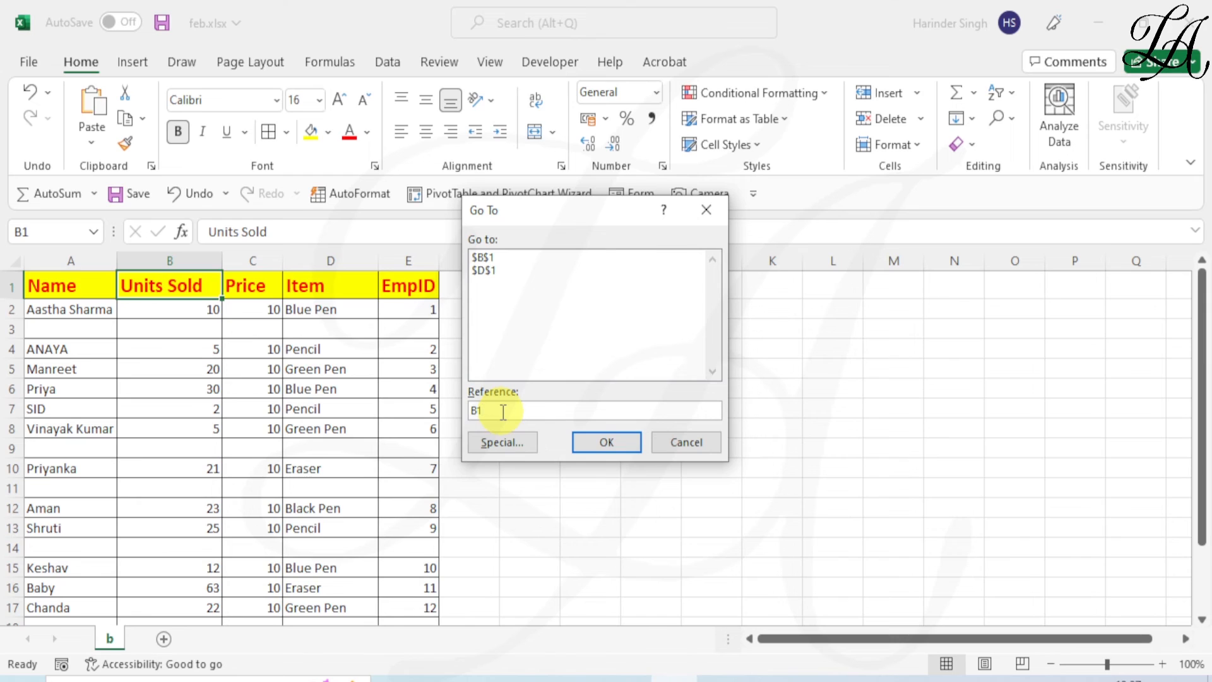
pyautogui.write(':b50')
pyautogui.press('Return')
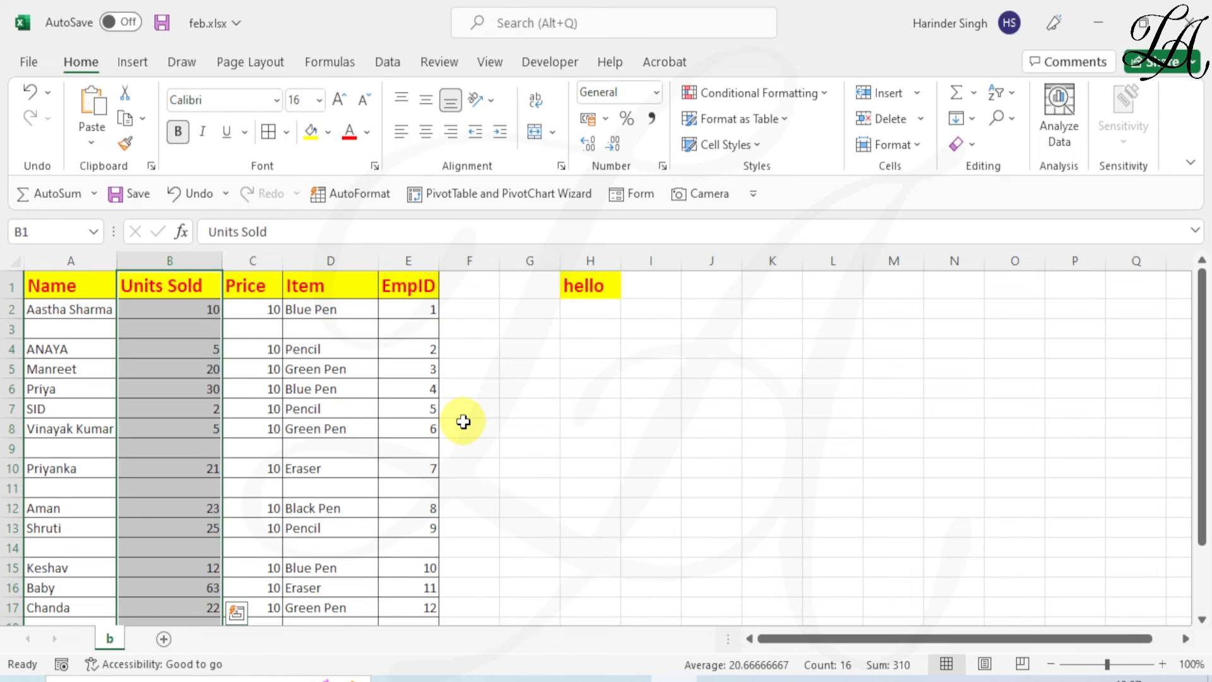
pyautogui.scroll(-11, 170, 535)
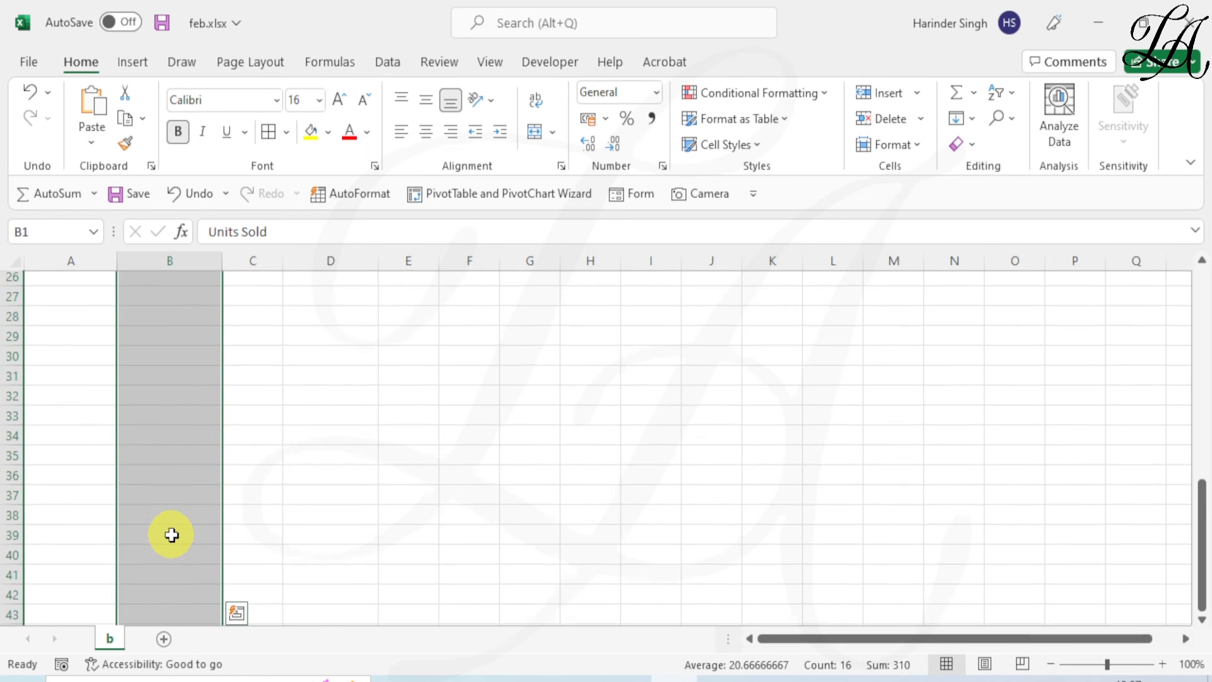
pyautogui.scroll(-1, 166, 540)
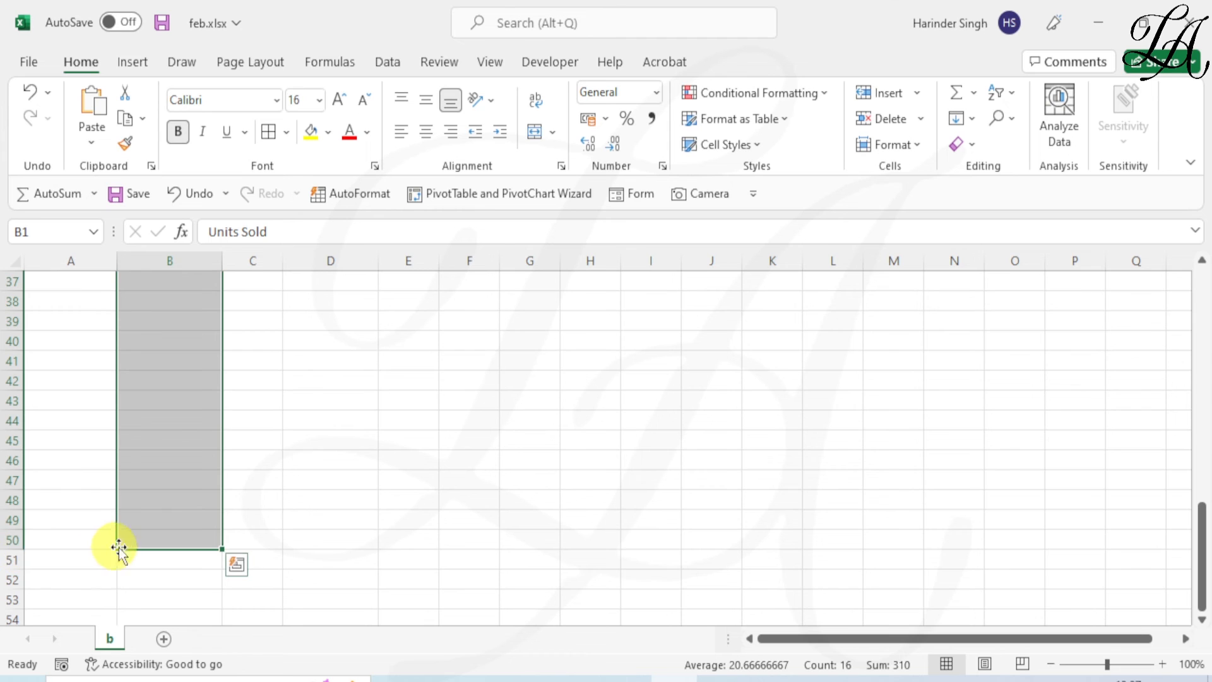
pyautogui.scroll(8, 218, 534)
pyautogui.scroll(4, 218, 534)
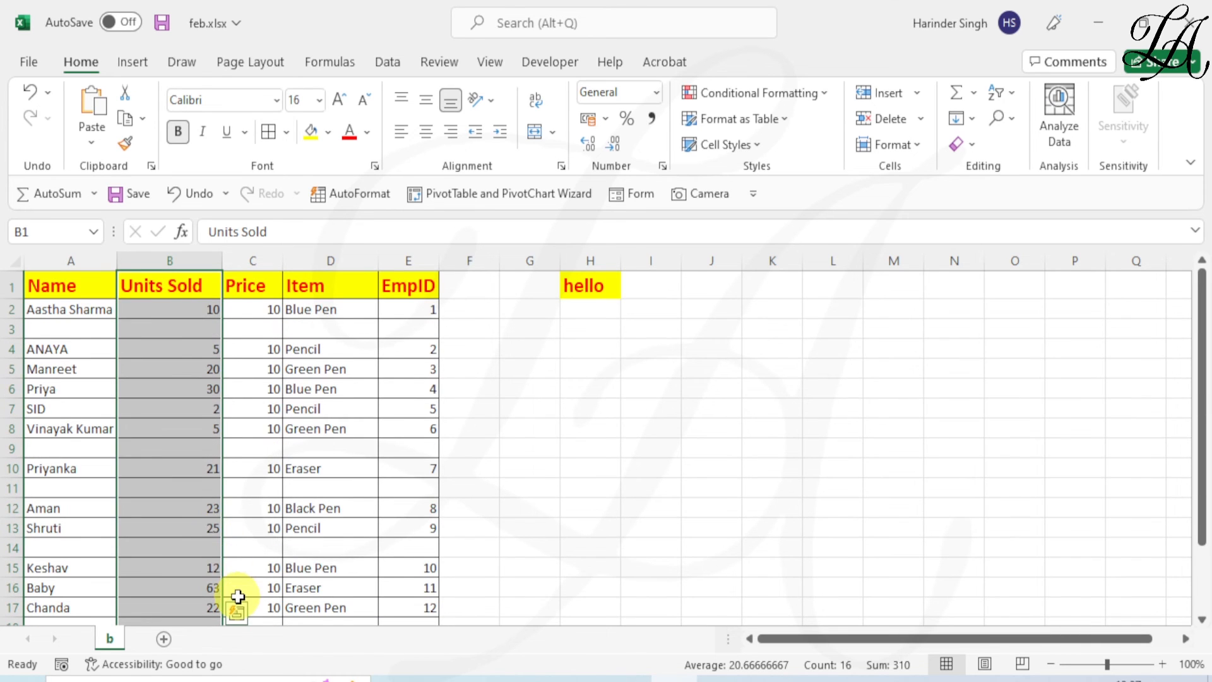
# Shrink the B1:B50 selection so it ends at the last Units Sold value in B21, and check both its ends.
pyautogui.scroll(-1, 237, 599)
pyautogui.scroll(-1, 237, 624)
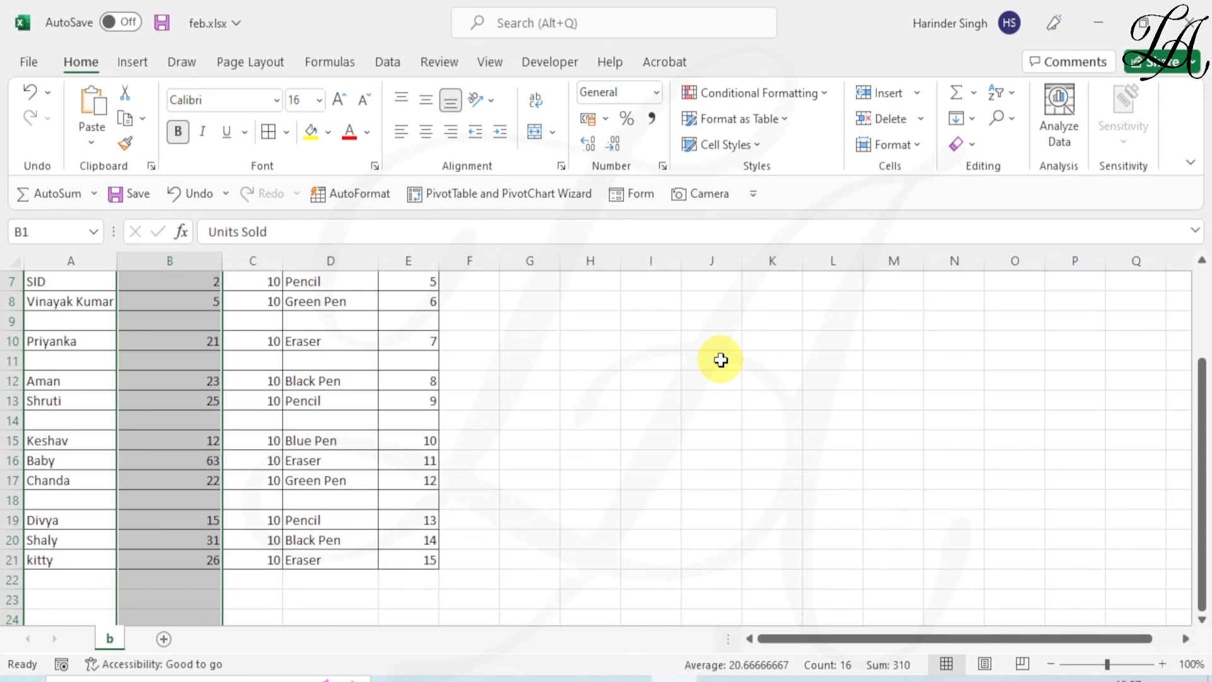
pyautogui.hotkey('ctrl', 'shift', 'Up')
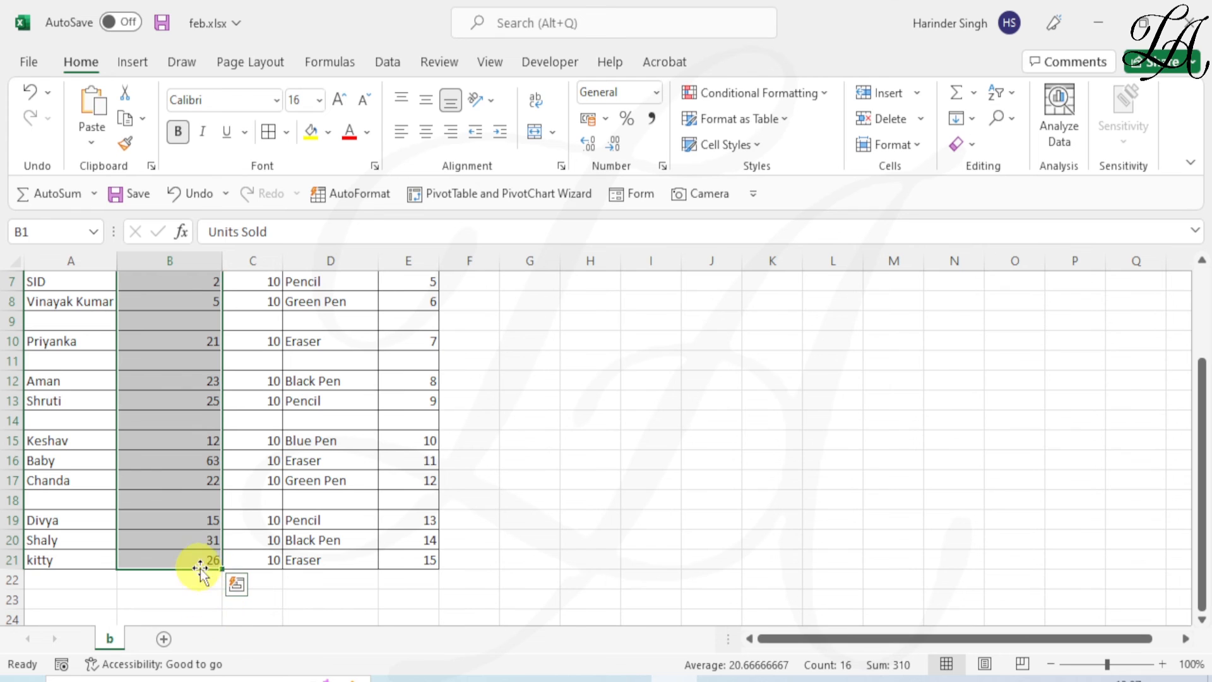
pyautogui.scroll(2, 195, 506)
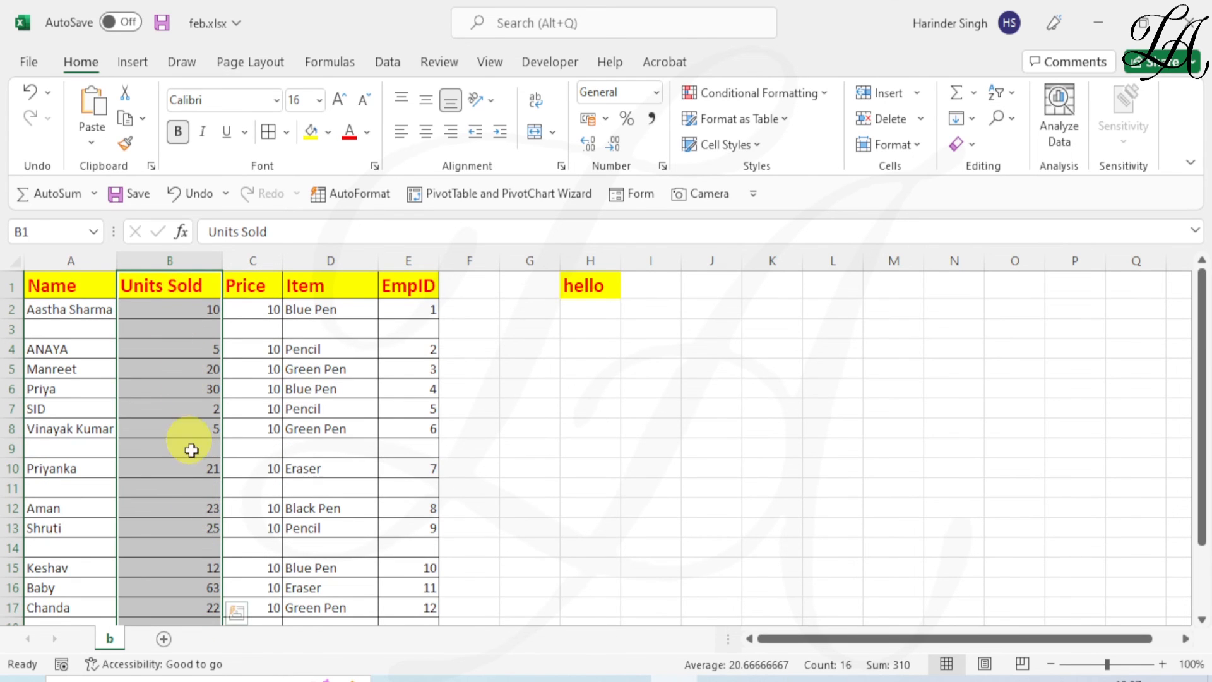
pyautogui.scroll(-2, 189, 606)
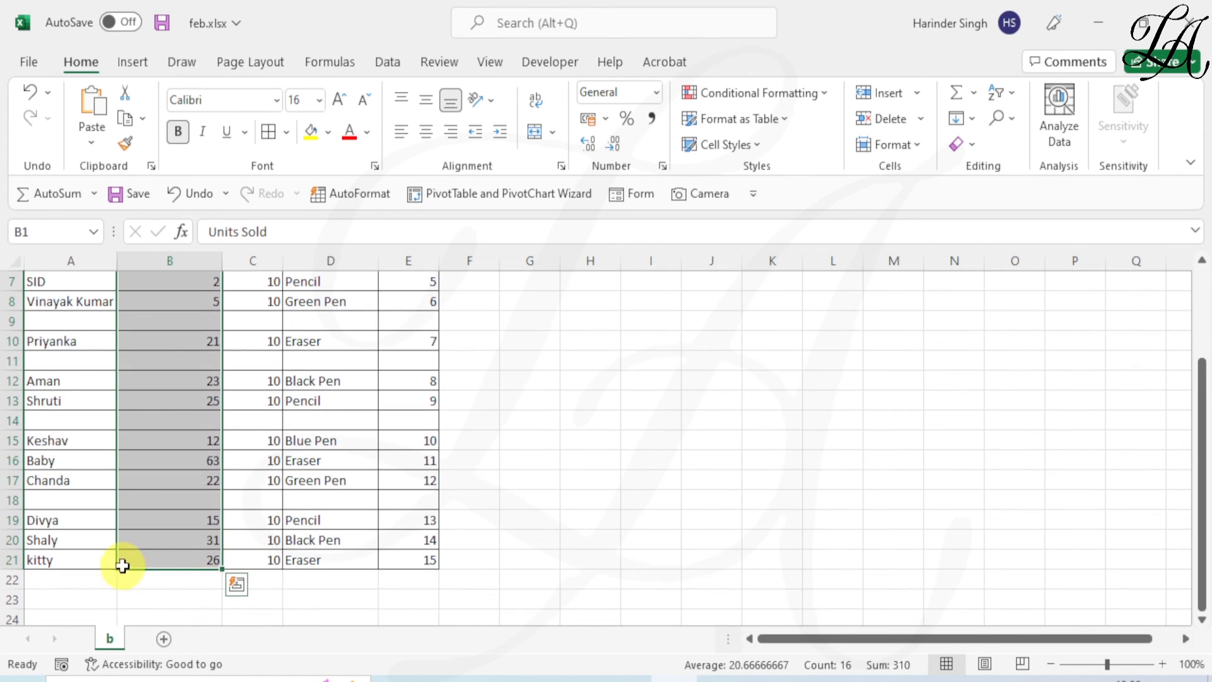